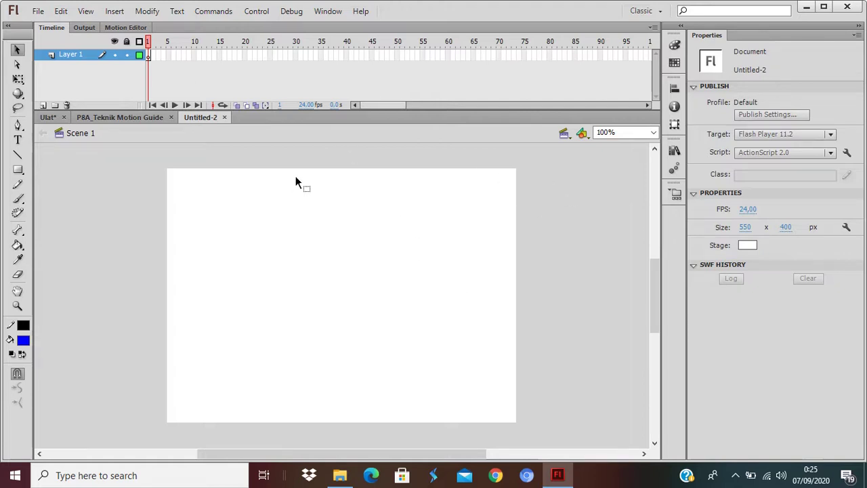
- Rename Layer 1 as Objek_1
double_click(70, 55)
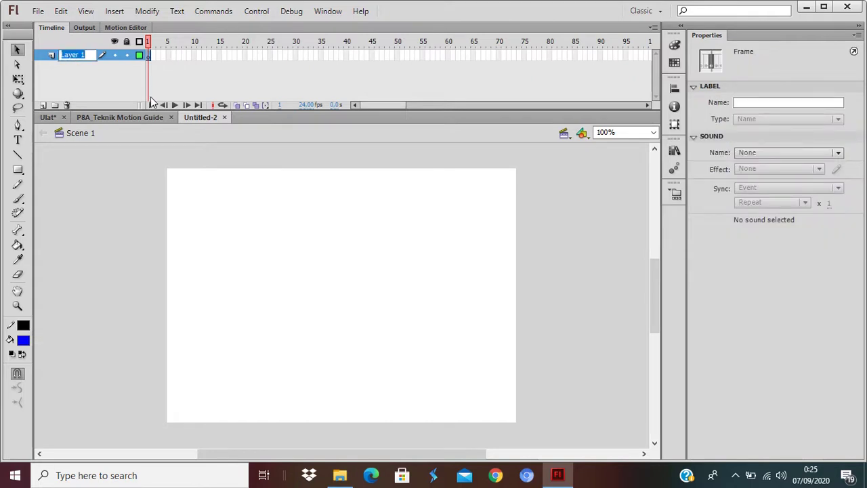
text(Objek_1)
click(150, 96)
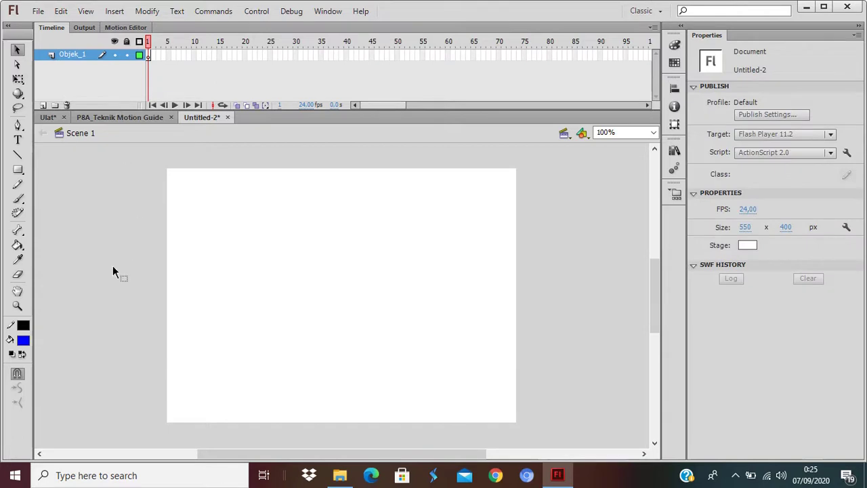
- Draw a circle about 28.5 px wide near the stage's upper-left corner, with no stroke and the red radial gradient fill
click(17, 169)
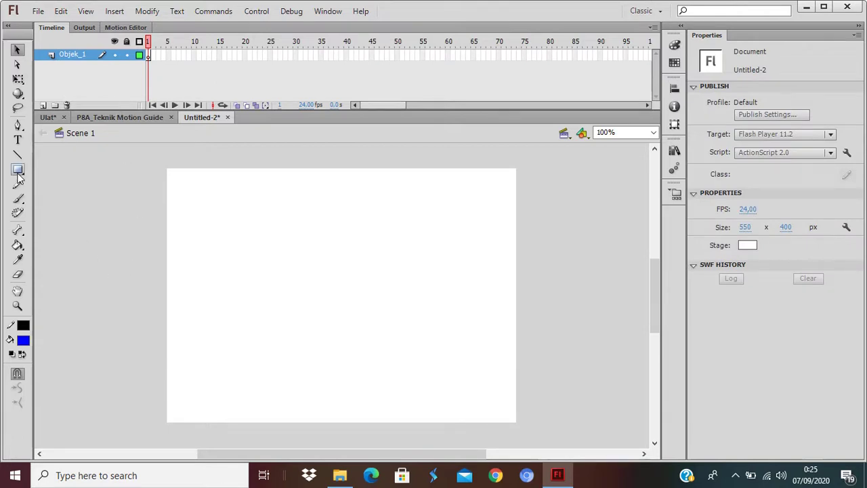
click(72, 184)
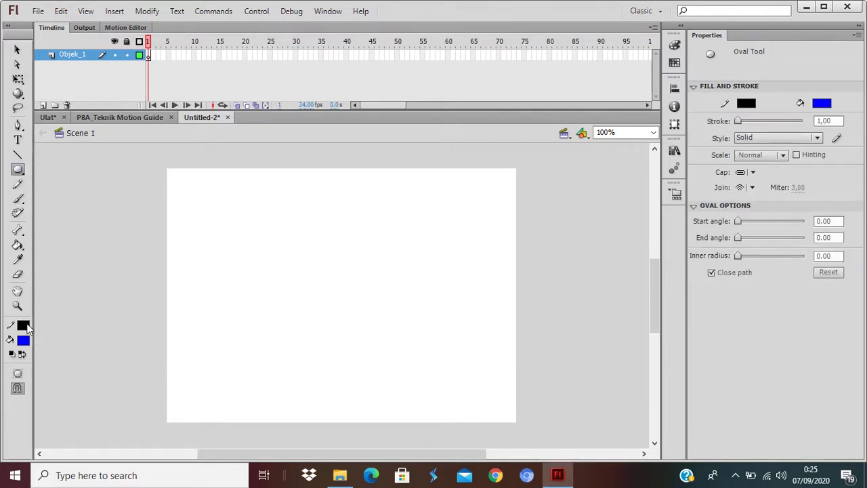
click(26, 326)
click(204, 181)
click(23, 340)
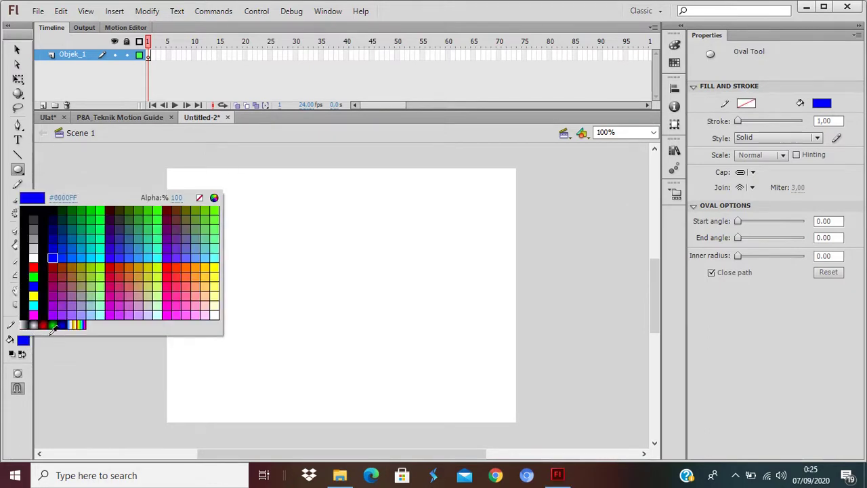
click(43, 325)
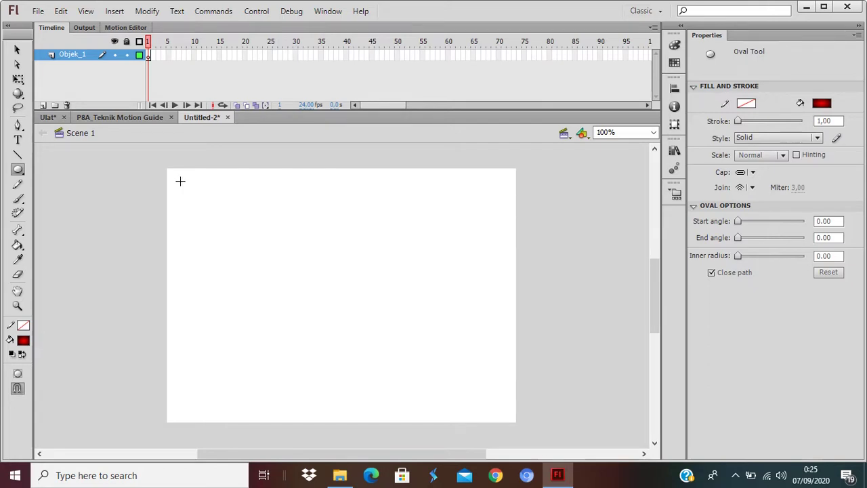
drag(180, 181, 204, 205)
key(ctrl+z)
drag(185, 181, 204, 197)
click(17, 50)
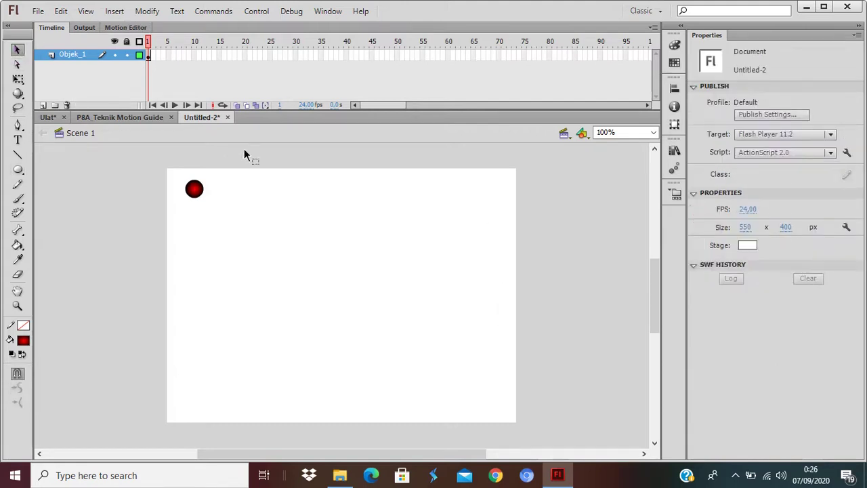
- Add a classic motion guide to the Objek_1 layer and select the guide's frame 1
right_click(76, 59)
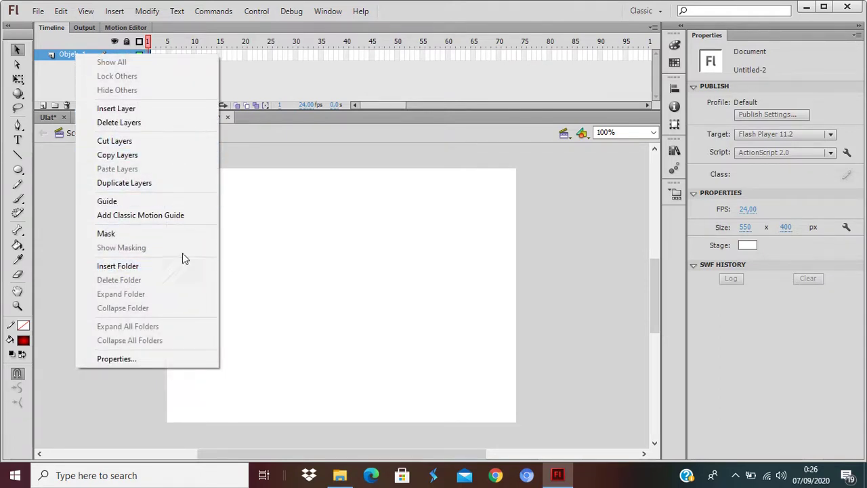
click(175, 215)
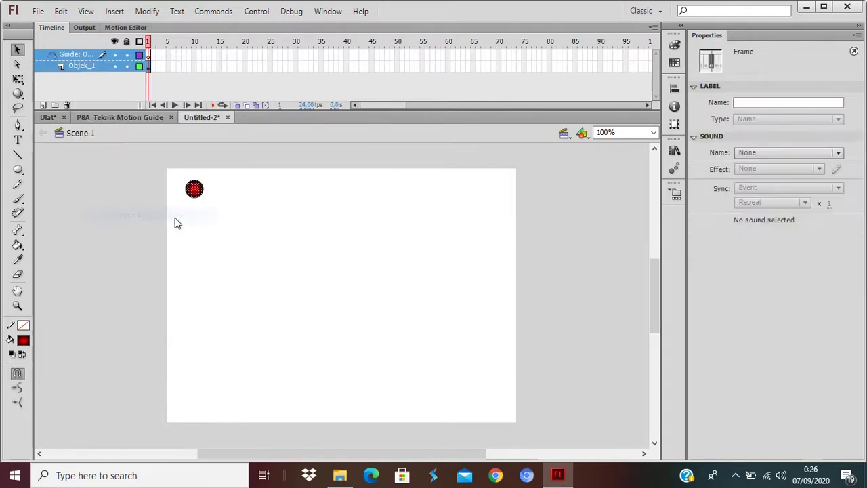
click(148, 55)
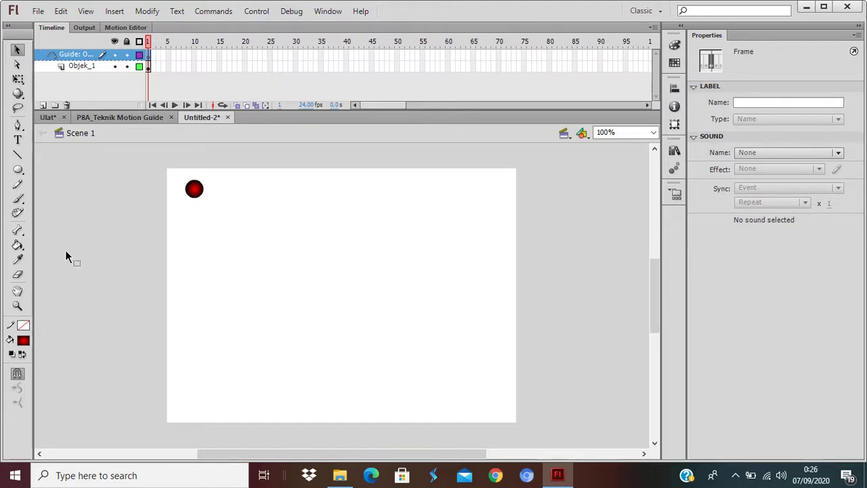
- Draw a tall oval about 184 by 327 px on the guide layer with a red stroke and no fill
click(17, 171)
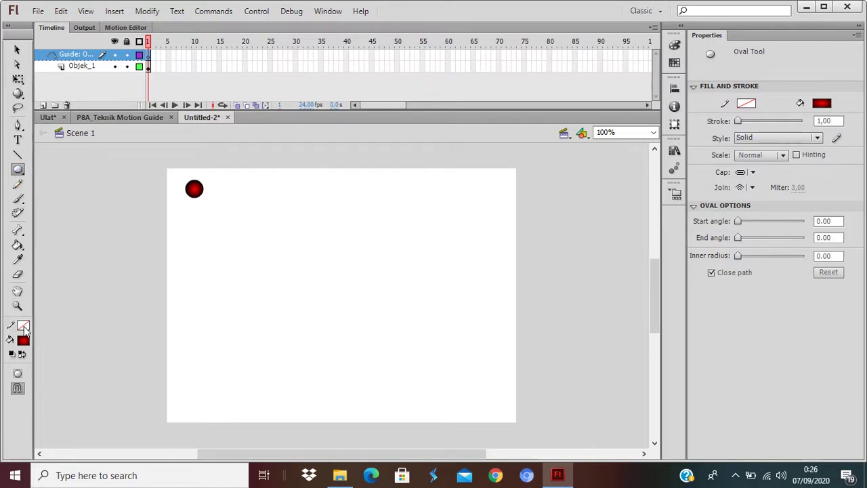
click(23, 328)
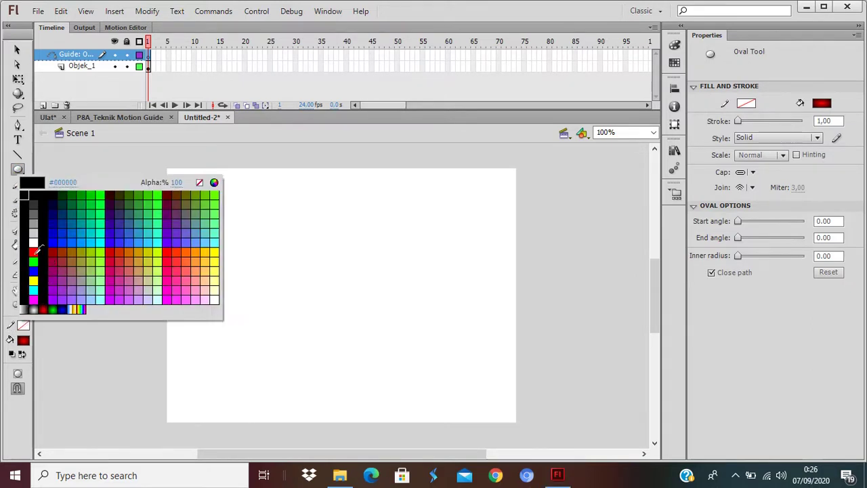
click(33, 252)
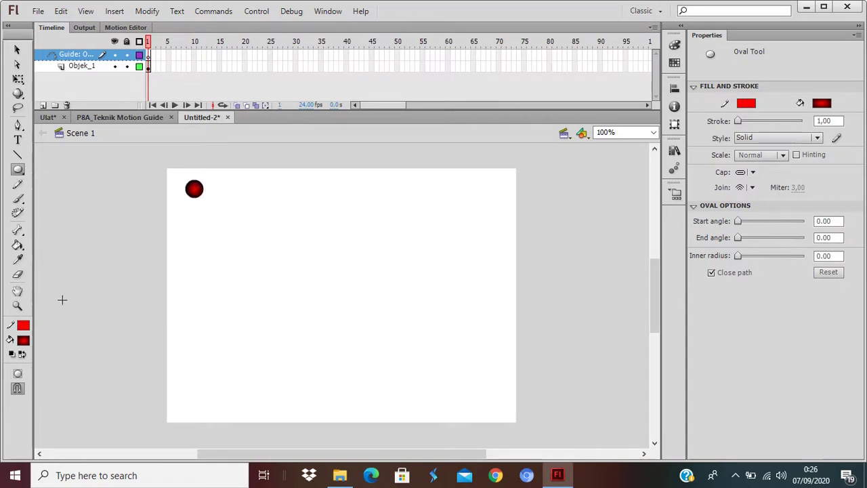
click(25, 342)
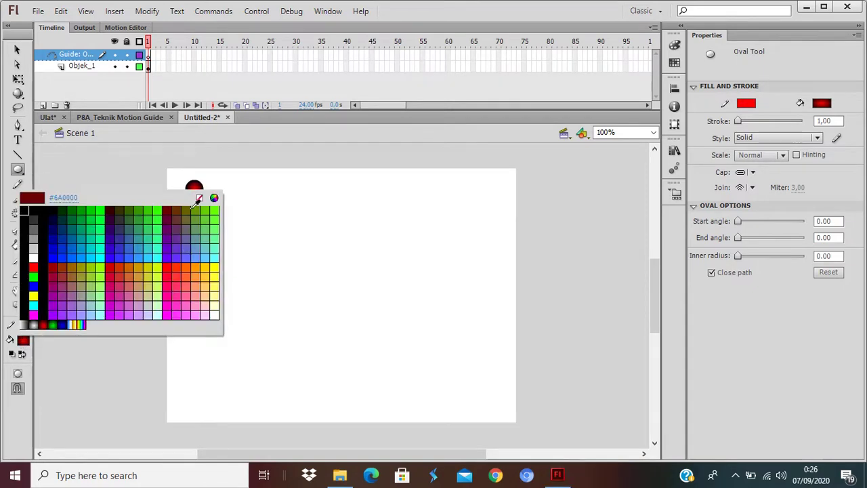
click(201, 197)
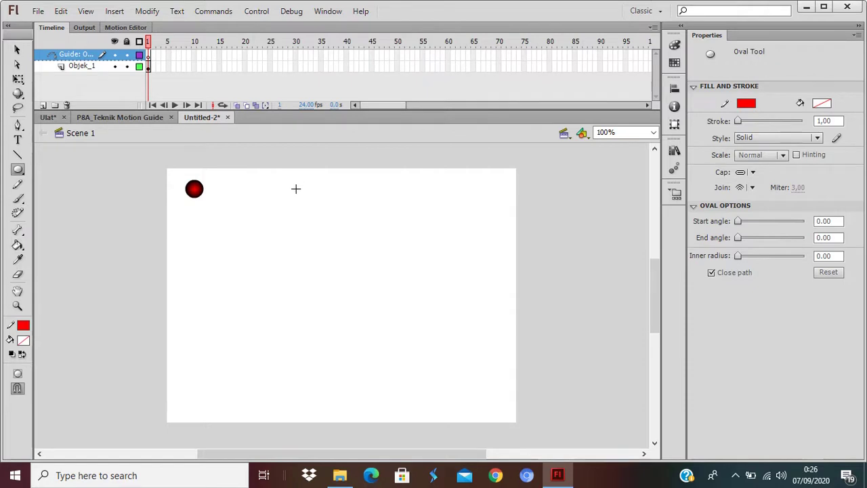
drag(295, 188, 411, 396)
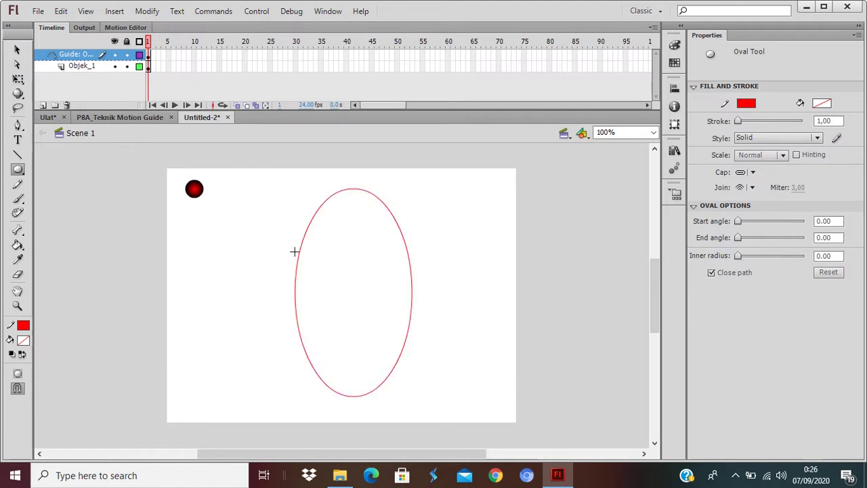
- Move the red oval outline horizontally to about X 174 so it sits nearer the middle of the stage
click(17, 50)
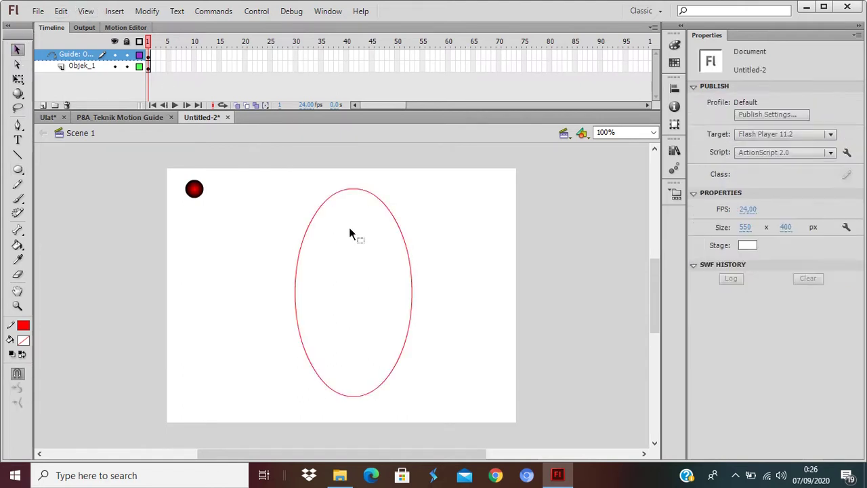
click(409, 264)
drag(410, 267, 392, 259)
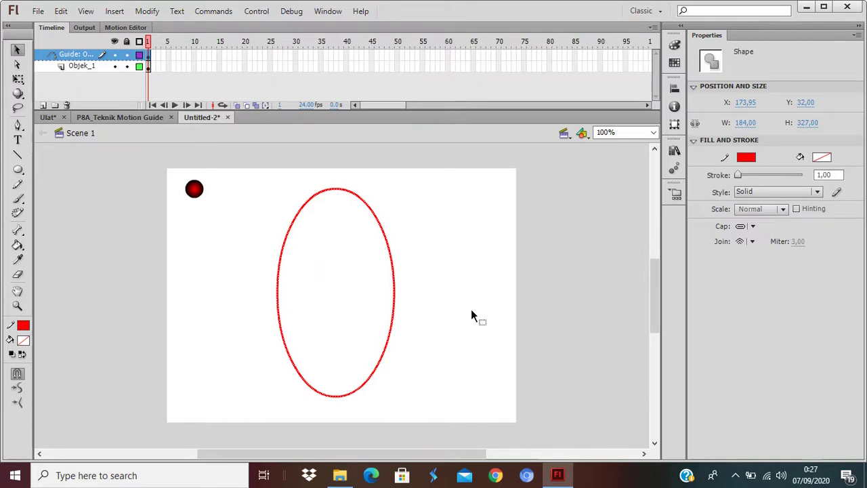
click(464, 288)
- Copy the red oval outline from the guide layer and deselect it
click(370, 211)
right_click(370, 211)
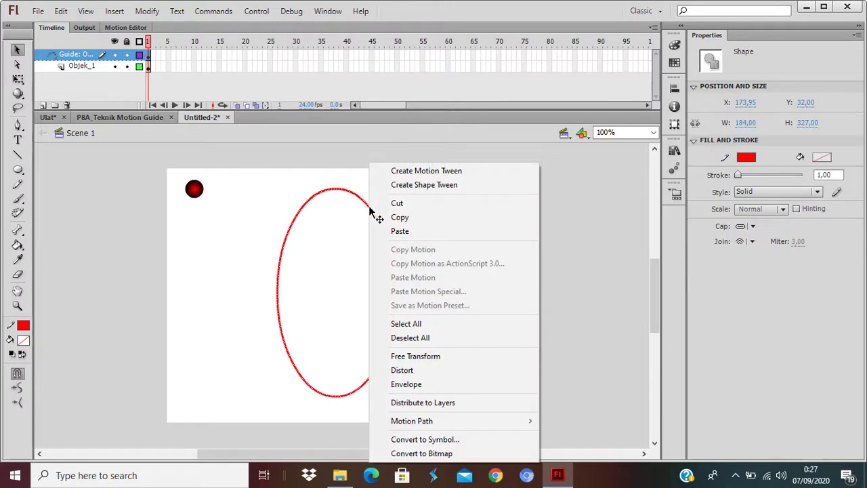
click(428, 222)
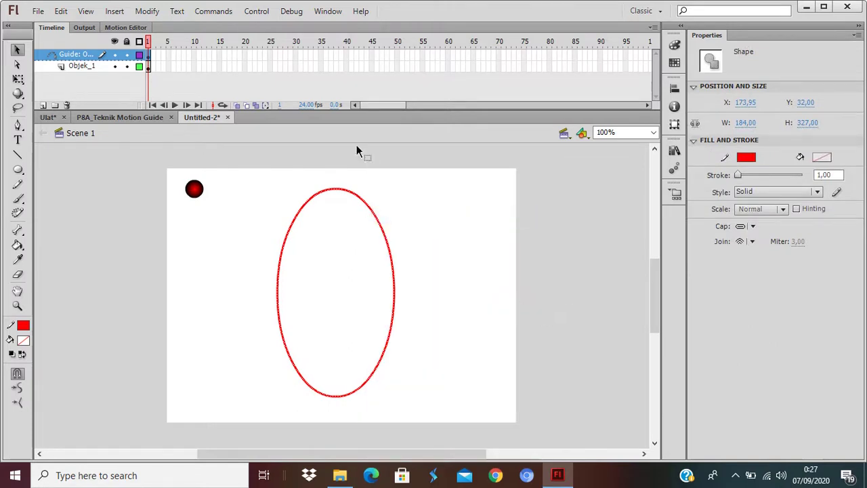
click(461, 263)
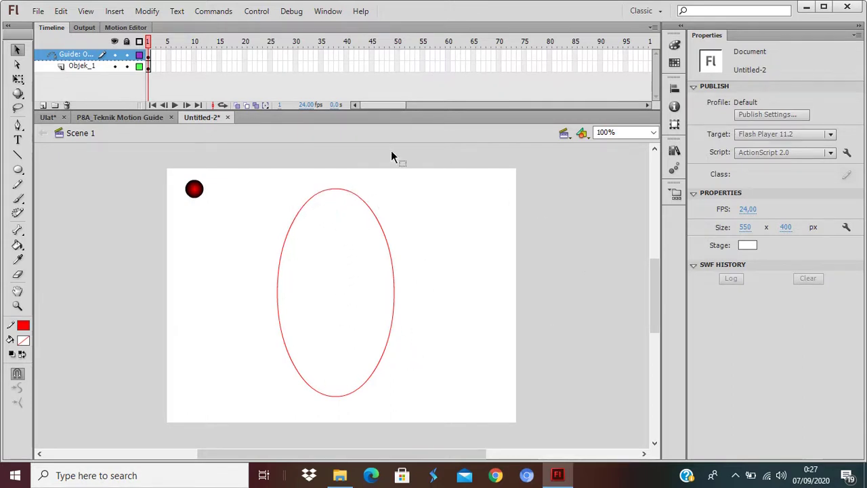
- Delete a short segment about 15 px wide from the top of the red oval to open the path
mouse_move(256, 175)
mouse_down()
mouse_move(329, 382)
mouse_move(450, 412)
mouse_up()
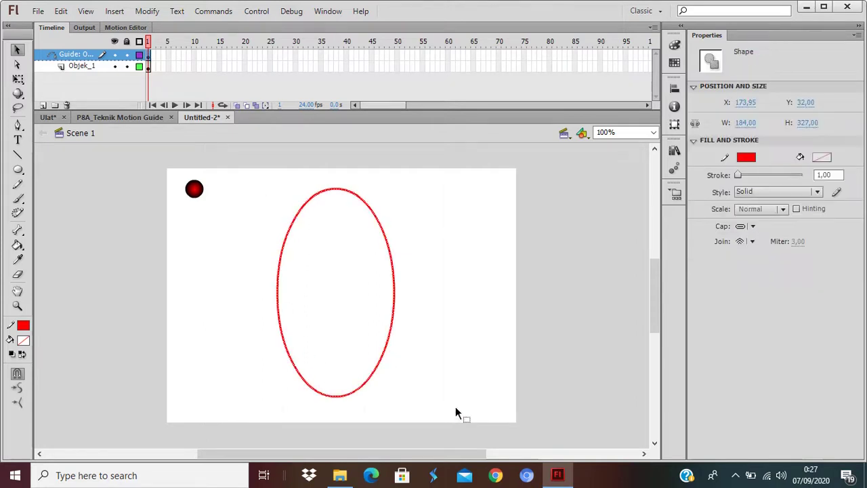
click(442, 277)
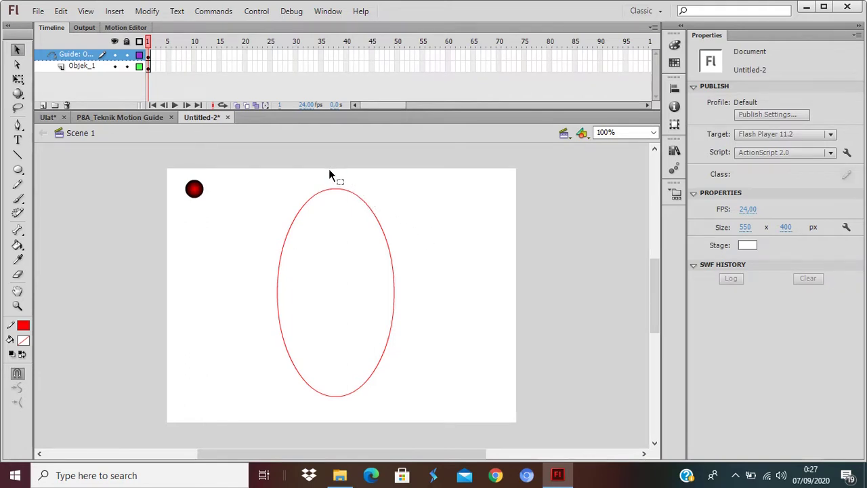
drag(329, 171, 336, 182)
drag(338, 194, 338, 194)
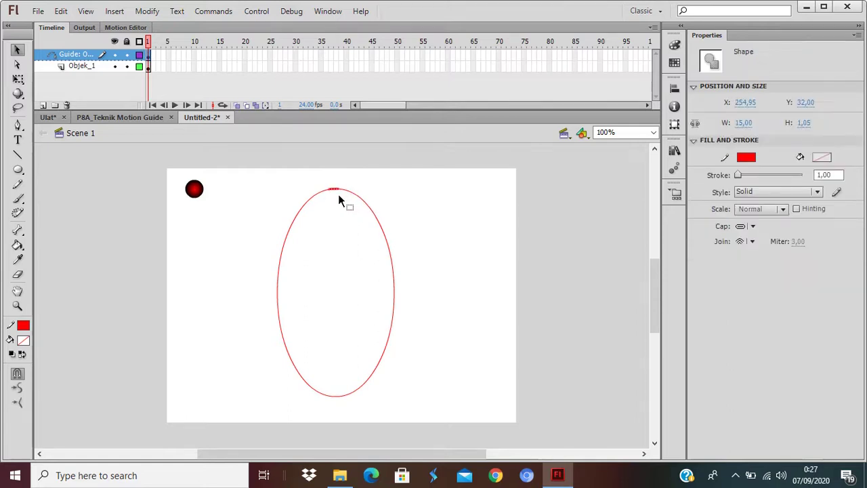
key(Delete)
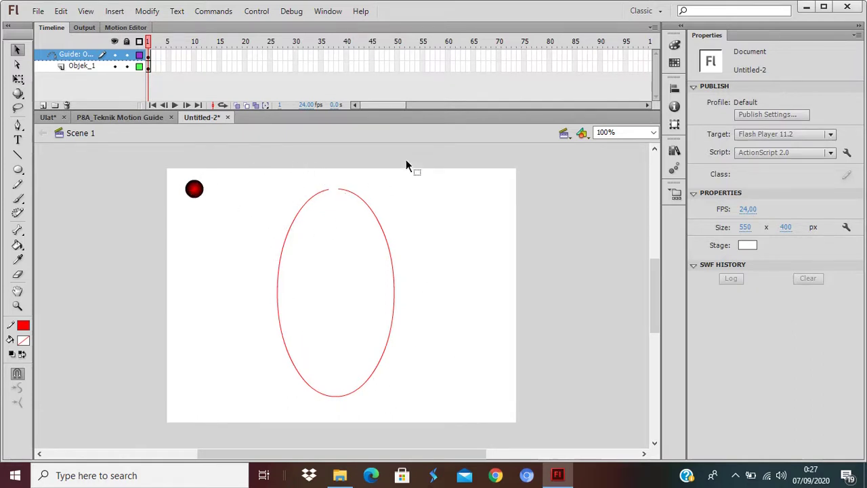
- Insert a keyframe at frame 96 of the Objek_1 layer
drag(380, 106, 390, 108)
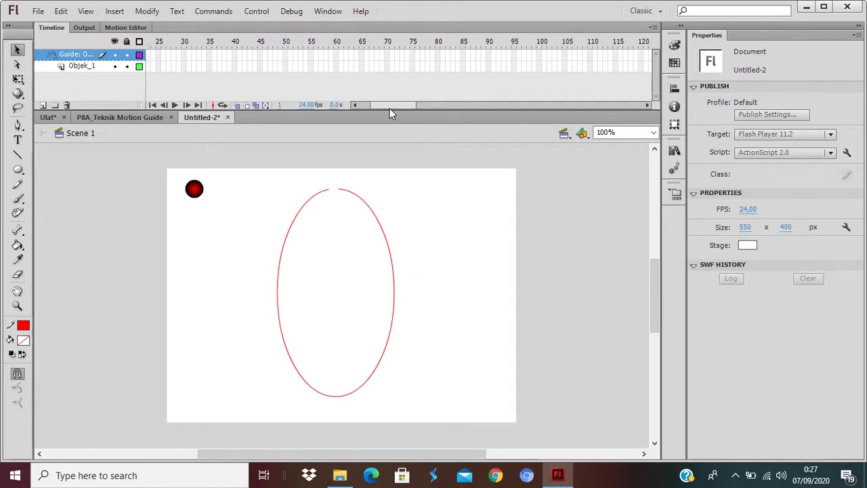
click(518, 68)
right_click(518, 69)
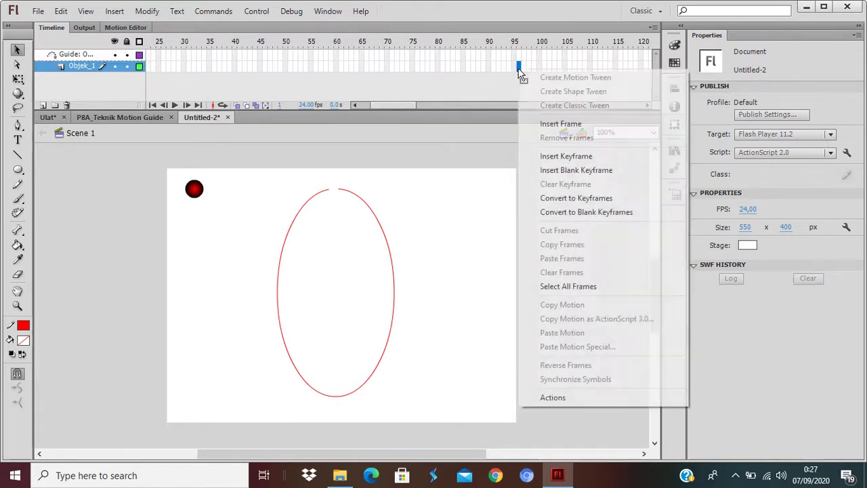
click(548, 158)
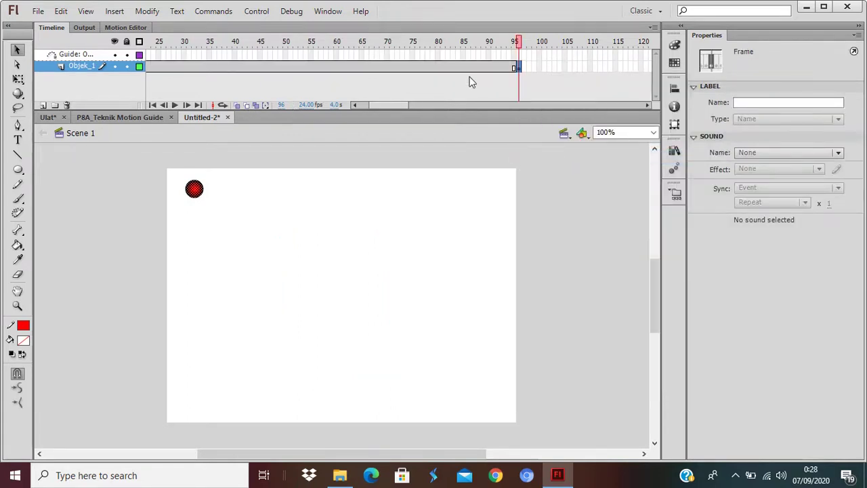
- Extend the guide layer to frame 96 by inserting a frame
right_click(519, 55)
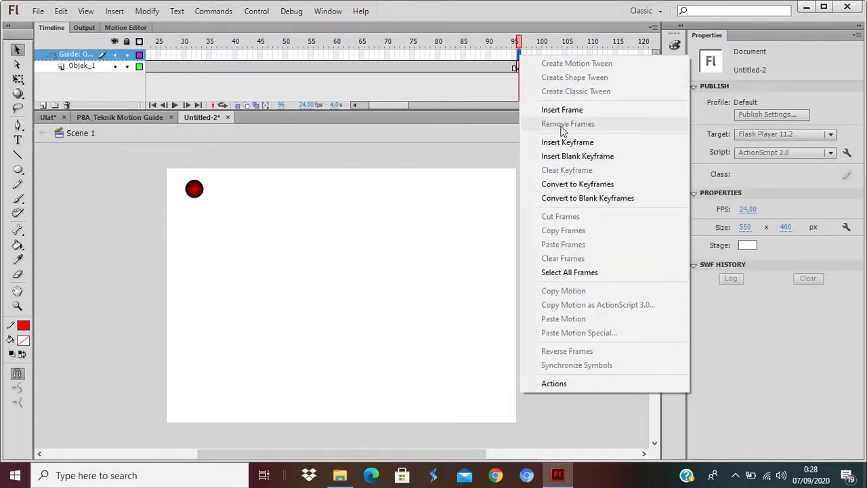
click(562, 111)
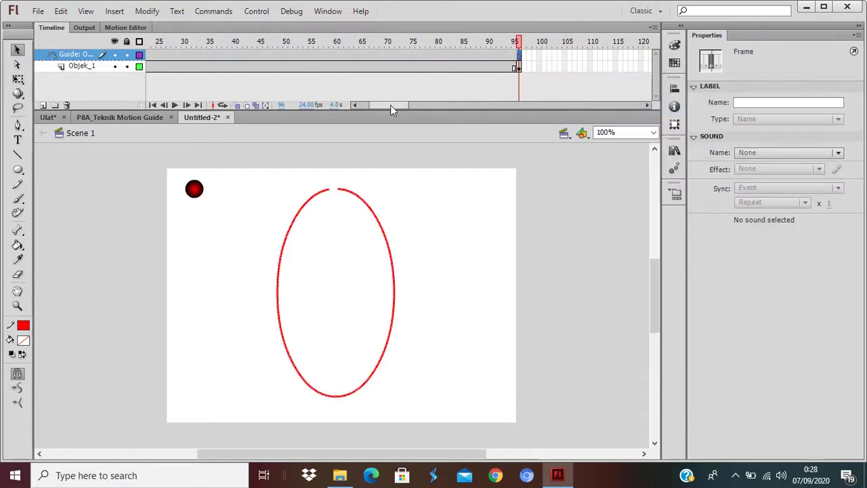
drag(390, 105, 379, 105)
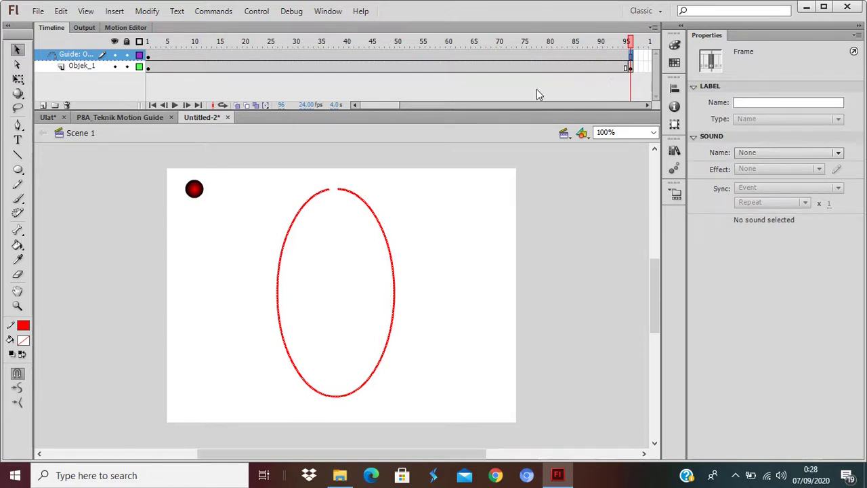
- Create a classic tween on Objek_1 and snap the ball at frame 1 to the left end of the oval path's gap
right_click(449, 66)
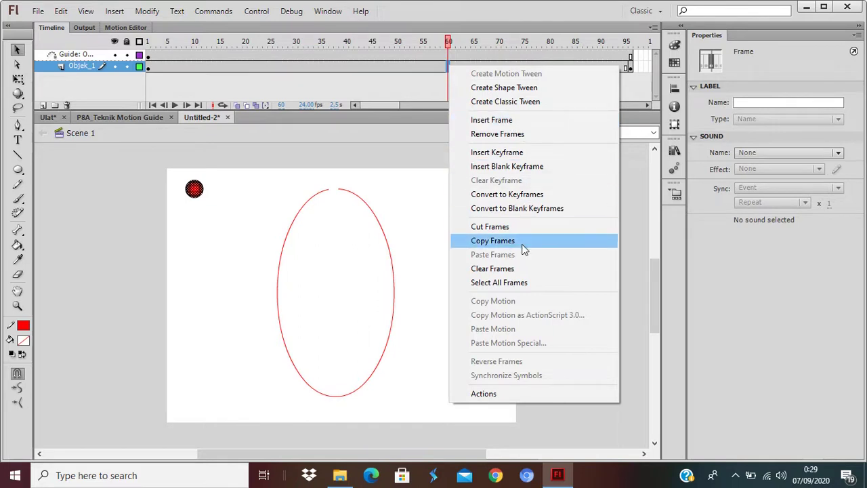
click(513, 109)
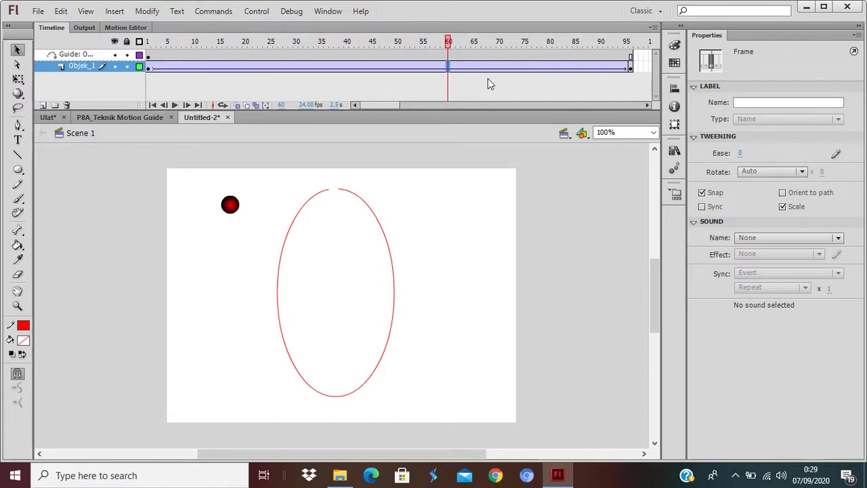
click(148, 66)
drag(231, 205, 333, 194)
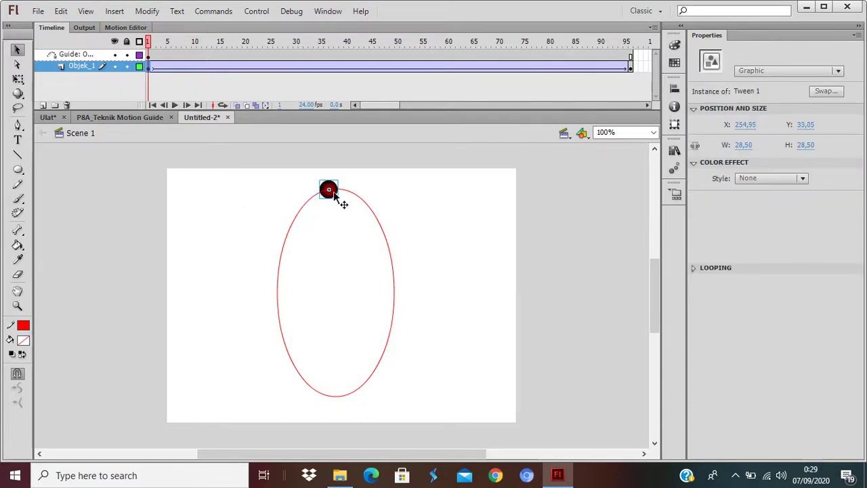
- Snap the ball at frame 96 to the right end of the oval path's gap and test the movie
click(631, 66)
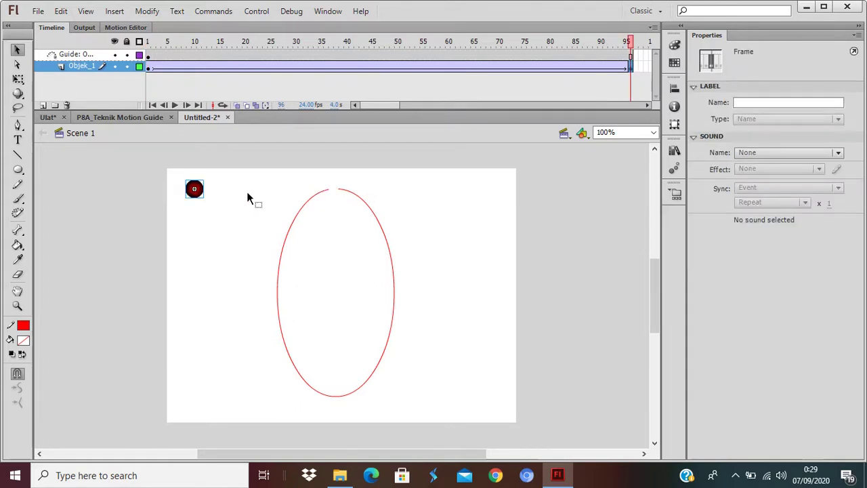
drag(197, 196, 344, 203)
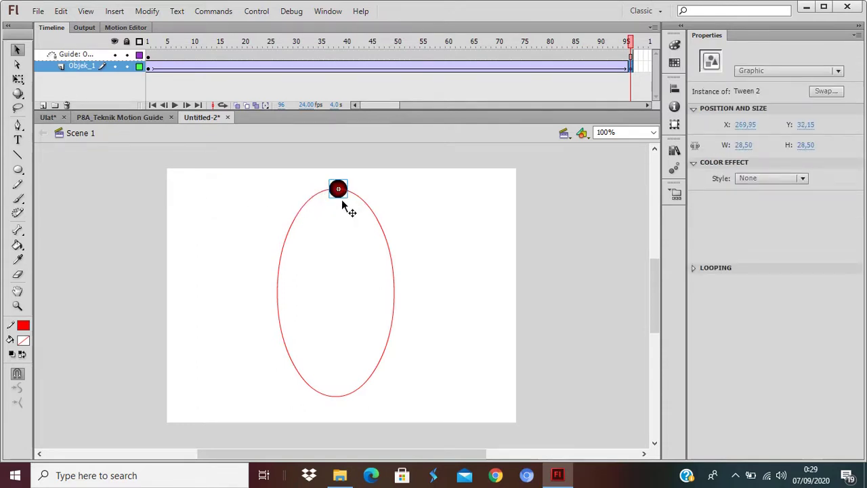
drag(161, 56, 618, 60)
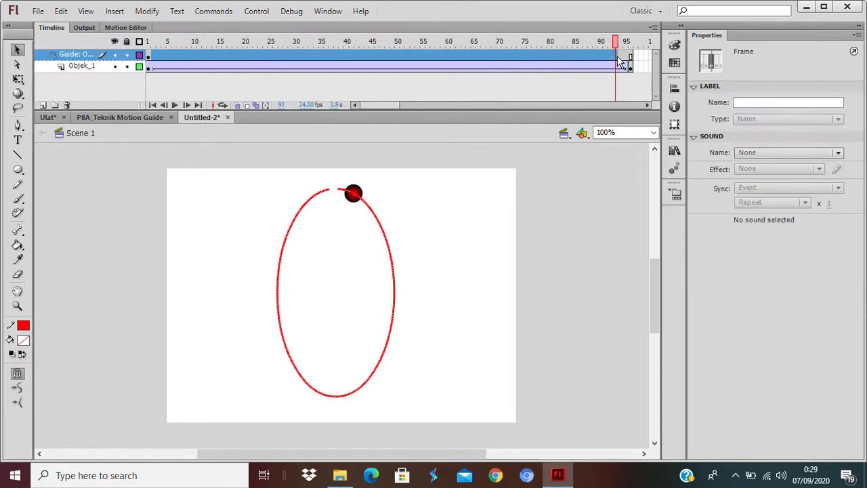
key(ctrl+Return)
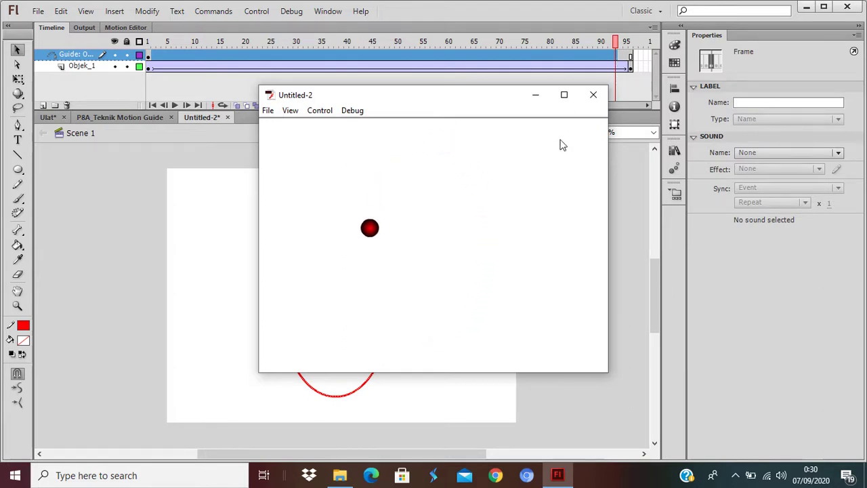
click(594, 96)
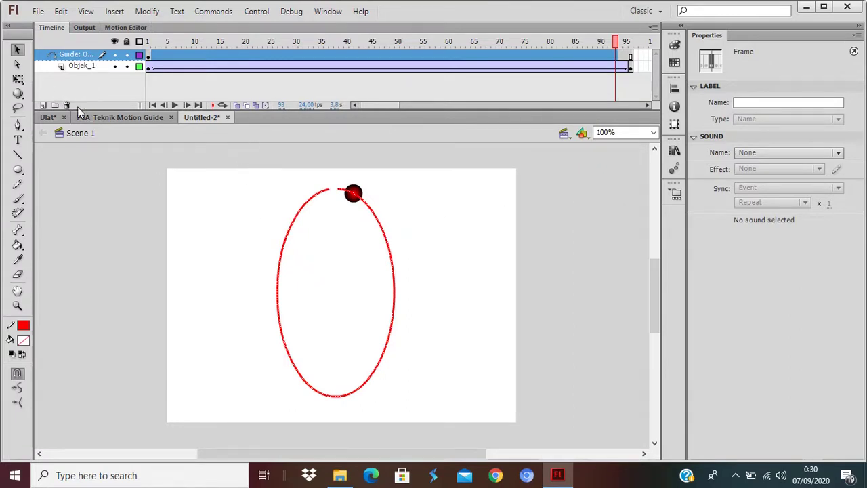
- Add a new layer above the guide layer and name it Lintasan_1
click(43, 106)
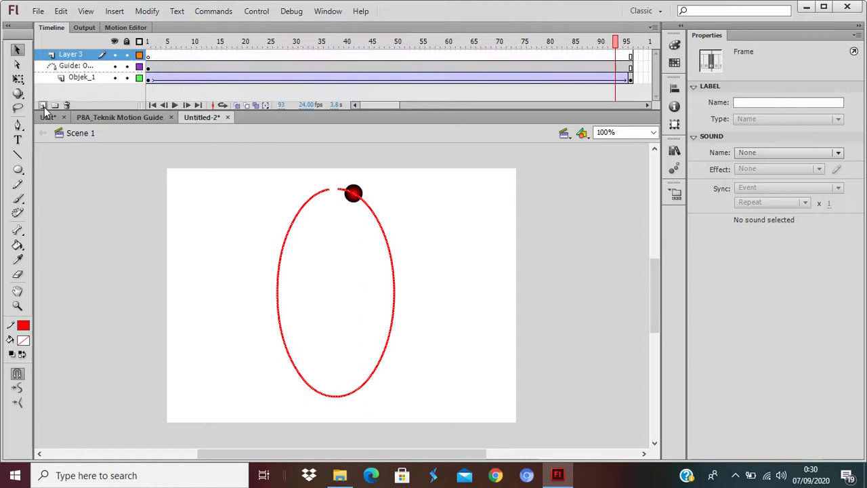
double_click(68, 55)
text(L)
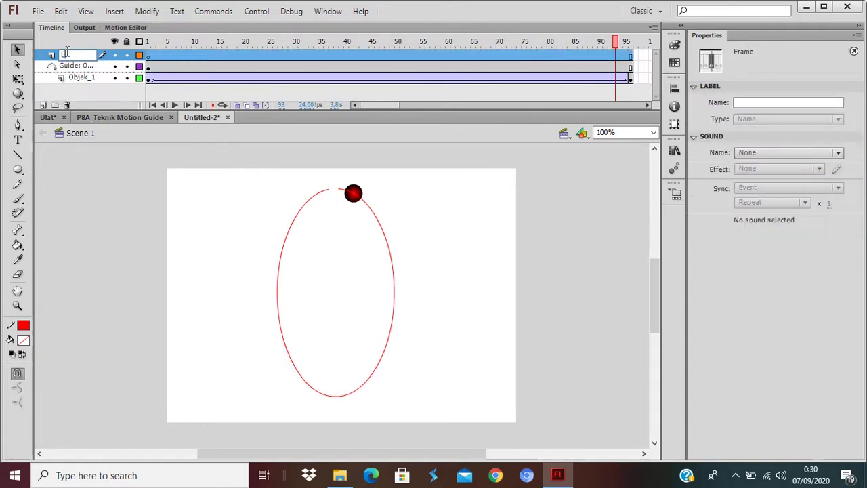
text(intasan_1)
key(Return)
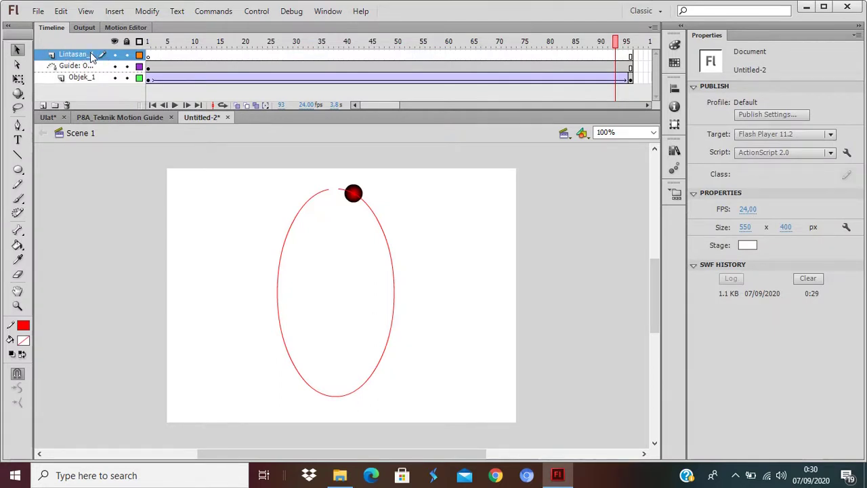
- Paste the copied closed oval in place on the Lintasan_1 layer
click(61, 12)
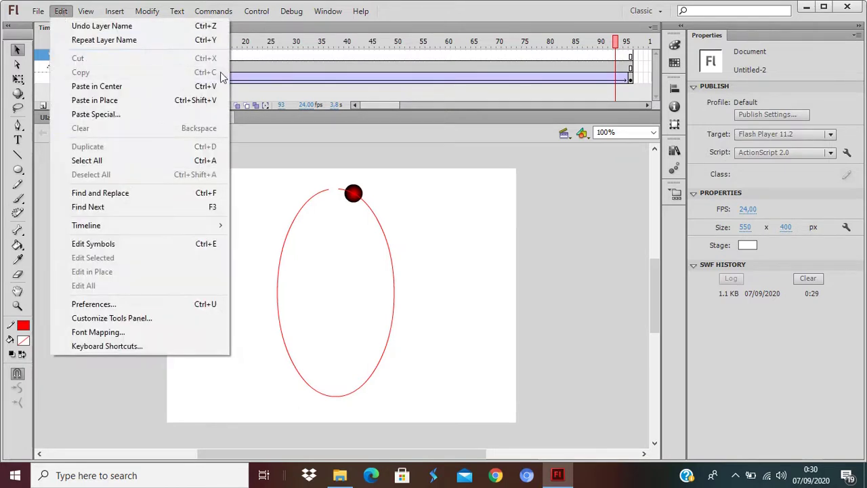
click(267, 57)
click(85, 56)
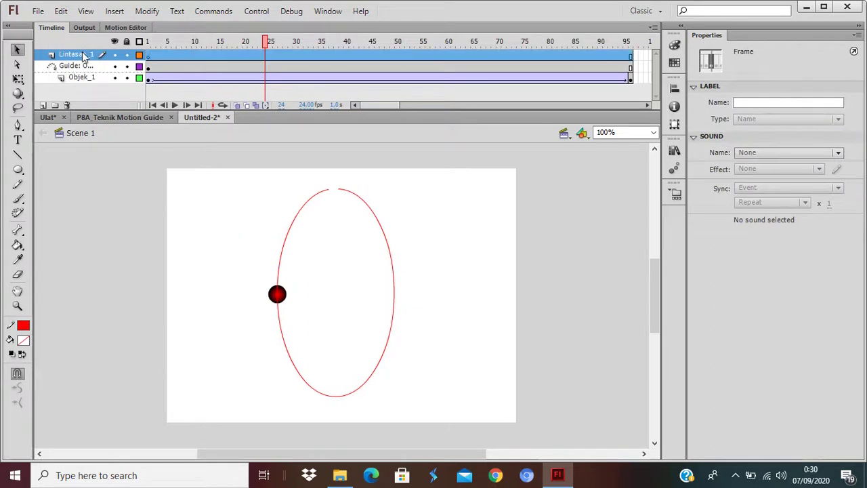
click(61, 12)
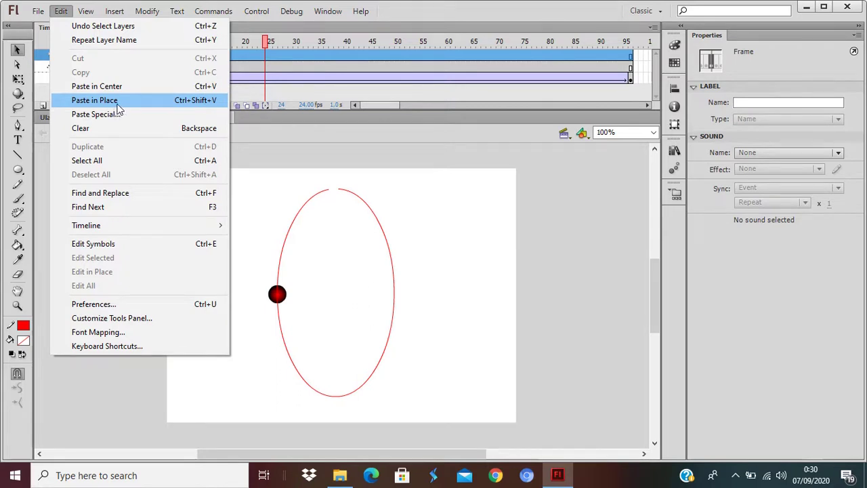
click(118, 103)
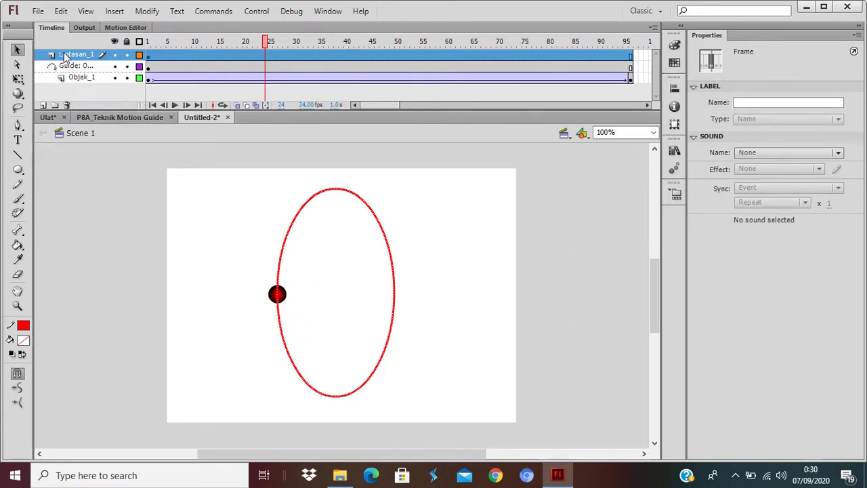
- Move the Lintasan_1 layer below Objek_1 and test the movie with the visible oval track
drag(68, 59, 76, 96)
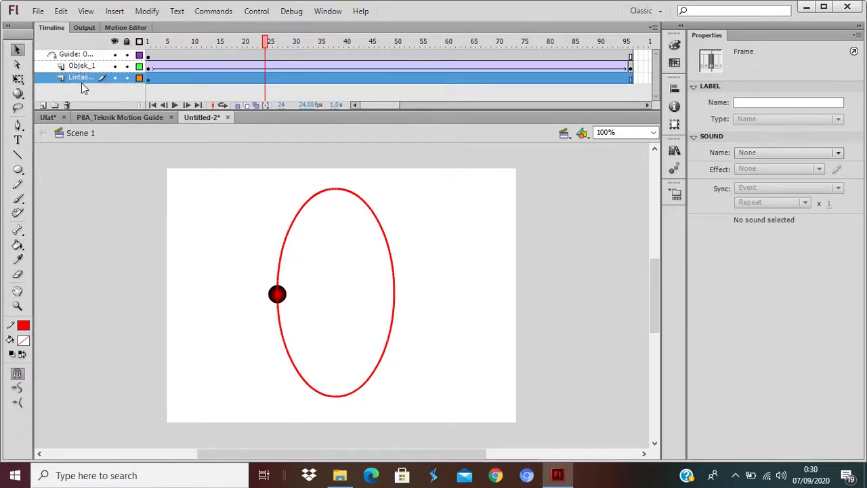
key(ctrl+Return)
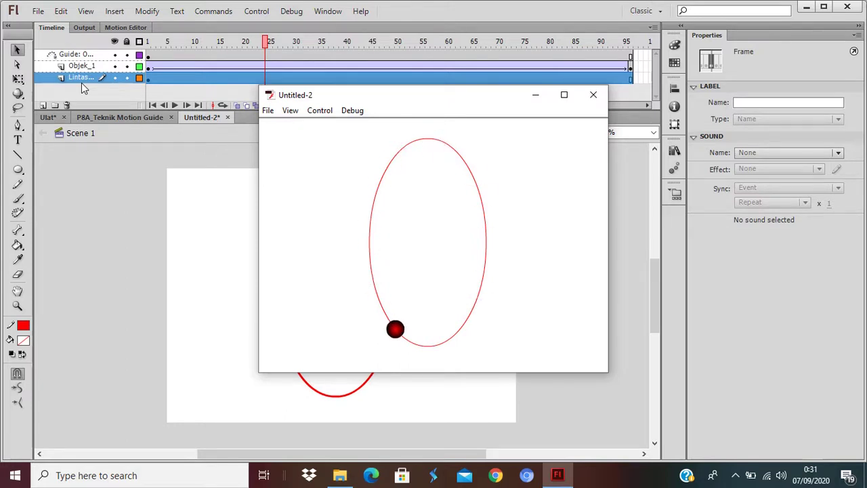
click(593, 95)
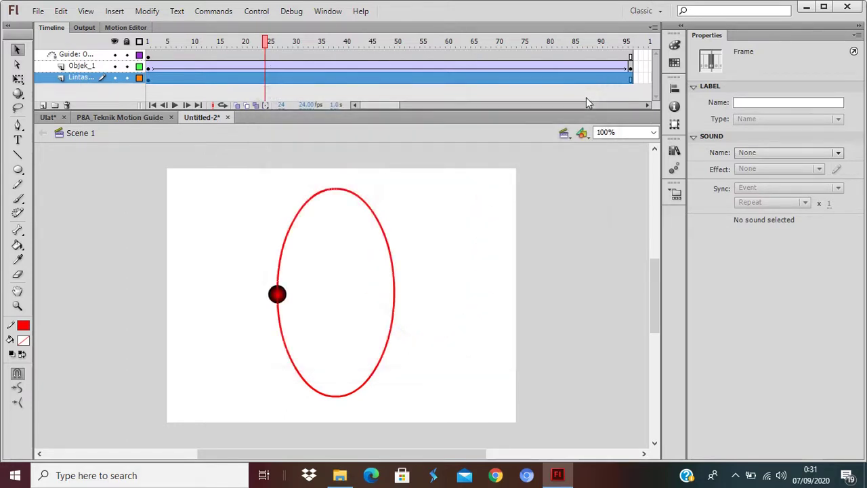
- Add a new layer above the guide layer and name it Objek_2
click(148, 78)
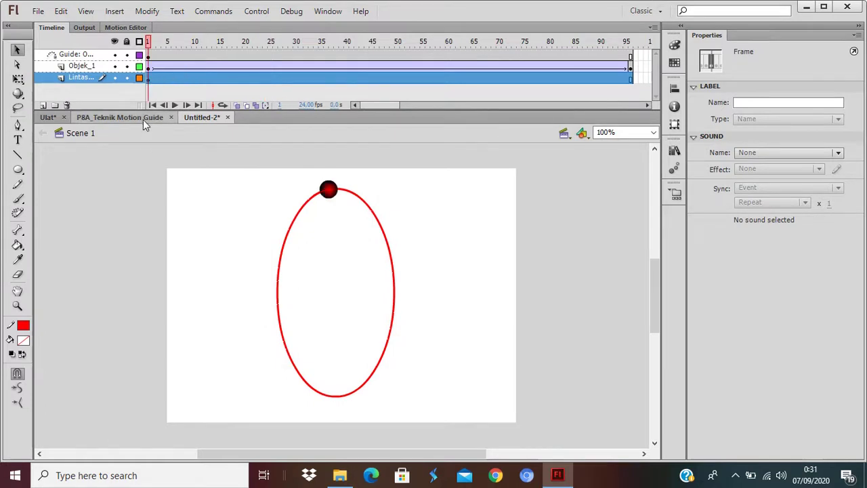
click(85, 56)
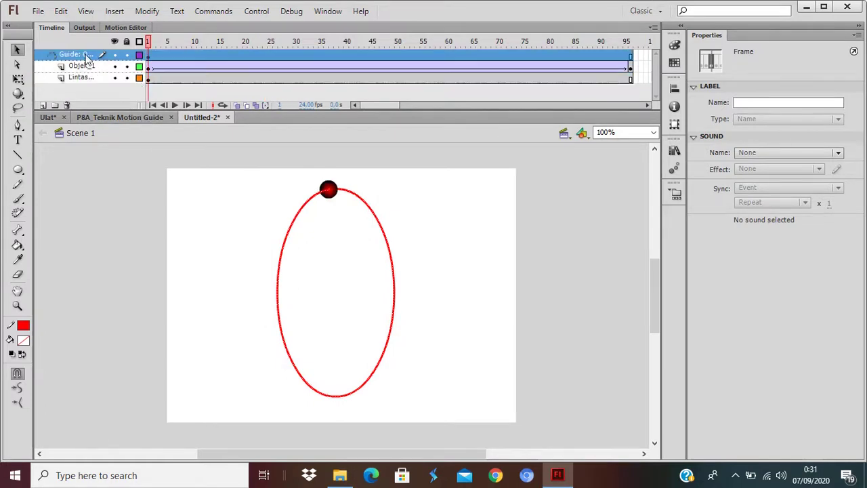
click(42, 106)
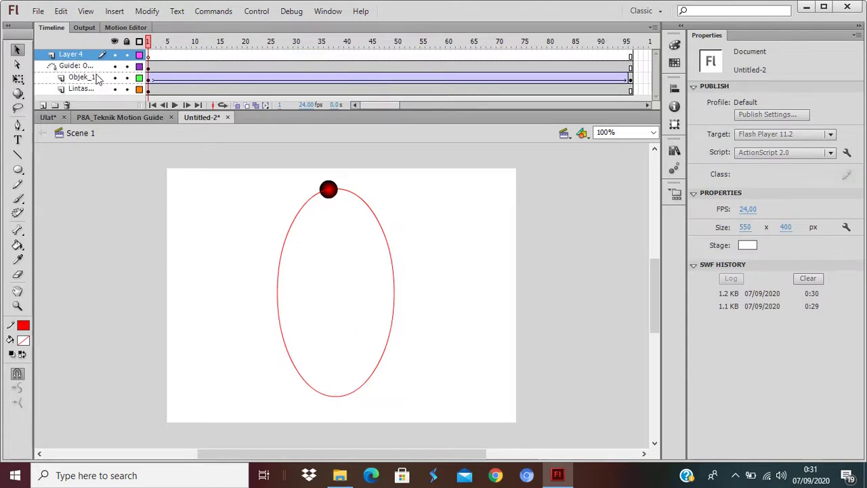
double_click(74, 55)
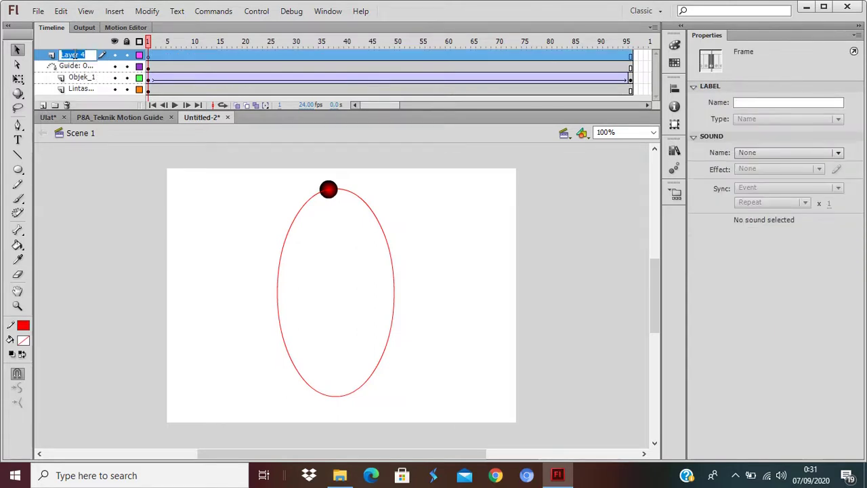
text(Objek_2)
key(Return)
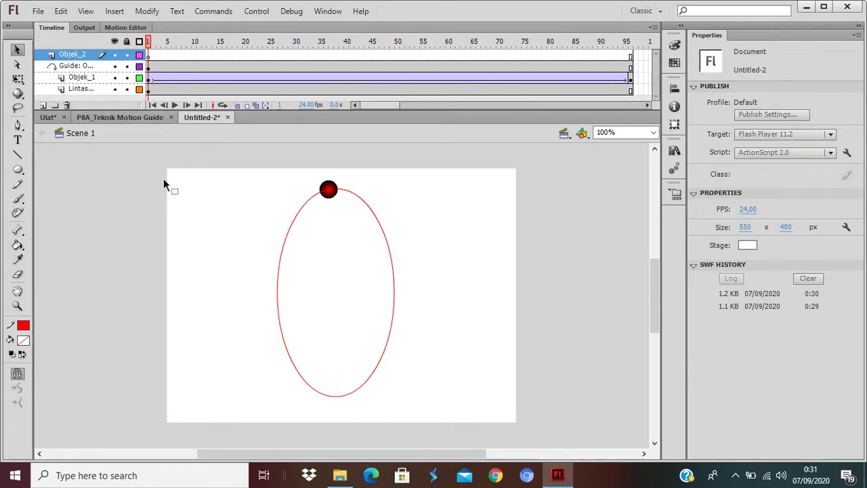
- Copy the red ball into the Objek_2 layer, move the copy to the stage's upper-left area and break it apart
click(329, 190)
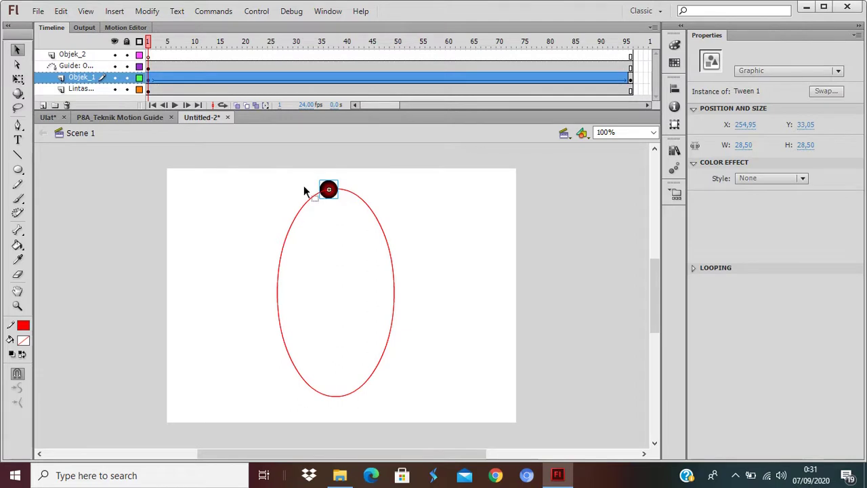
click(91, 54)
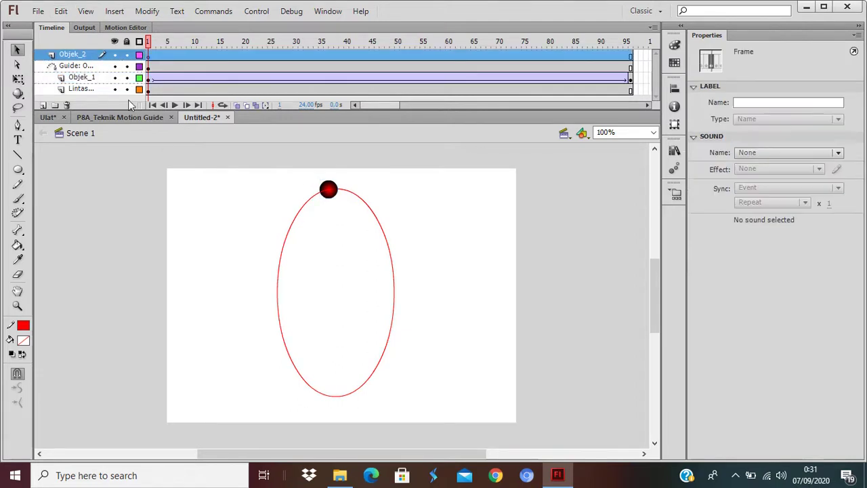
click(180, 186)
key(ctrl+v)
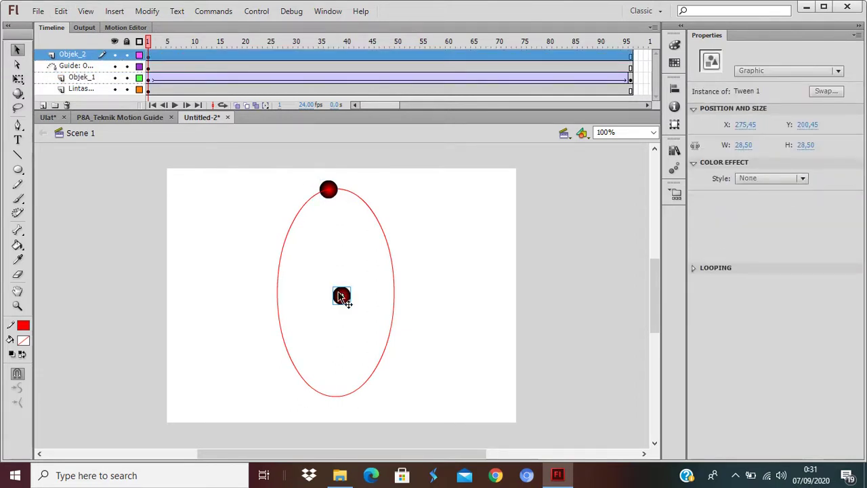
drag(341, 297, 203, 207)
key(ctrl+b)
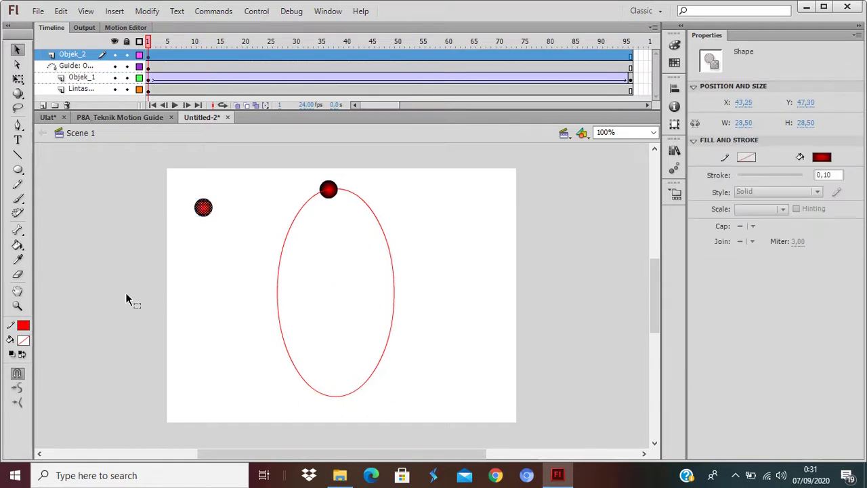
- Fill the copied ball with the blue radial gradient and move it near the stage's upper-left corner, at about X 16, Y 19
click(23, 341)
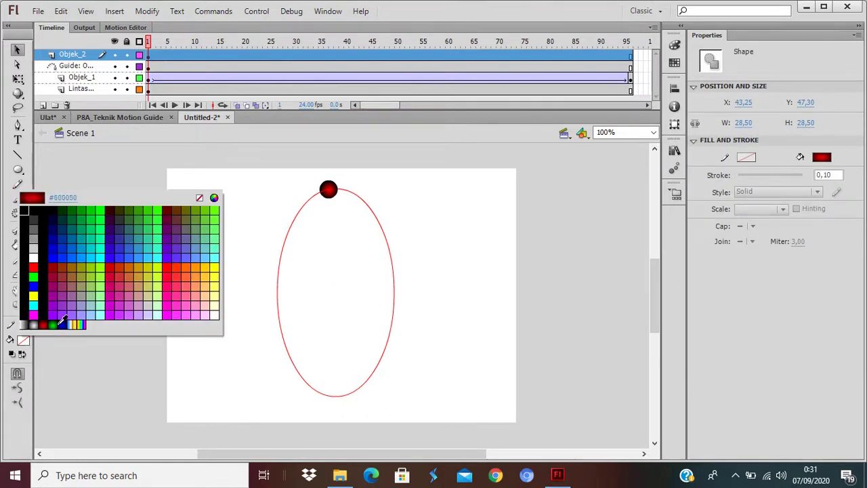
click(62, 325)
click(221, 253)
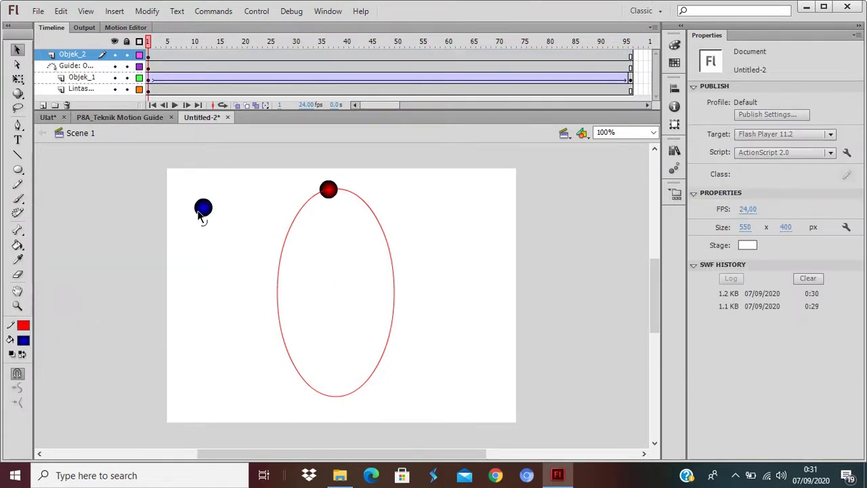
click(203, 211)
drag(212, 215, 195, 197)
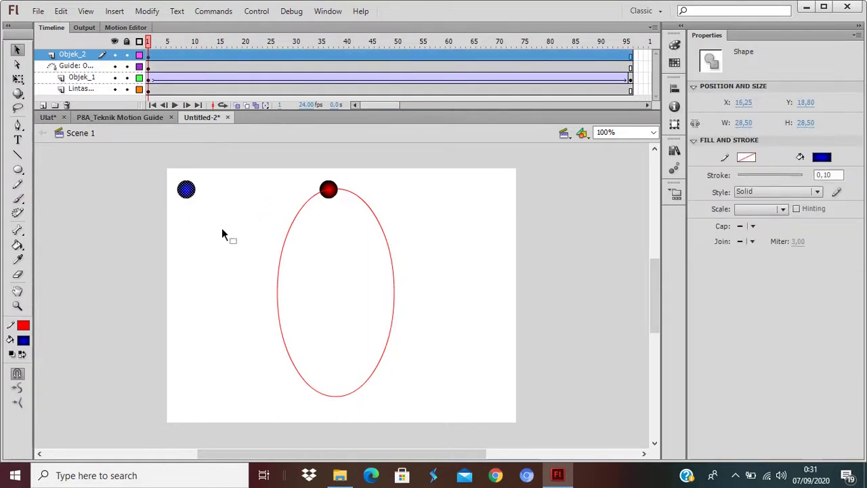
- Lock the guide, Objek_1 and Lintasan_1 layers
click(200, 56)
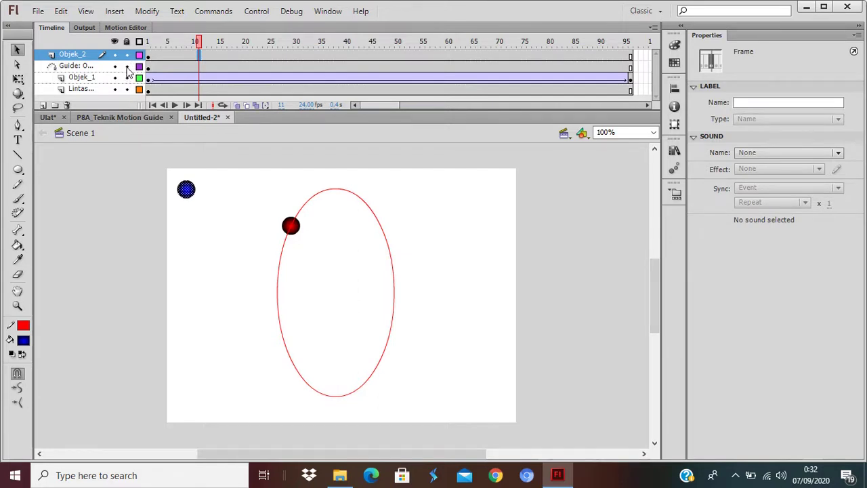
click(333, 193)
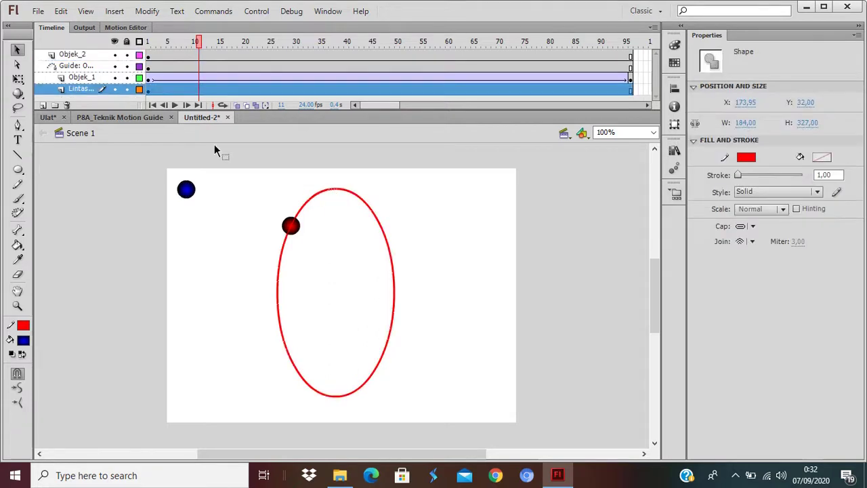
click(367, 388)
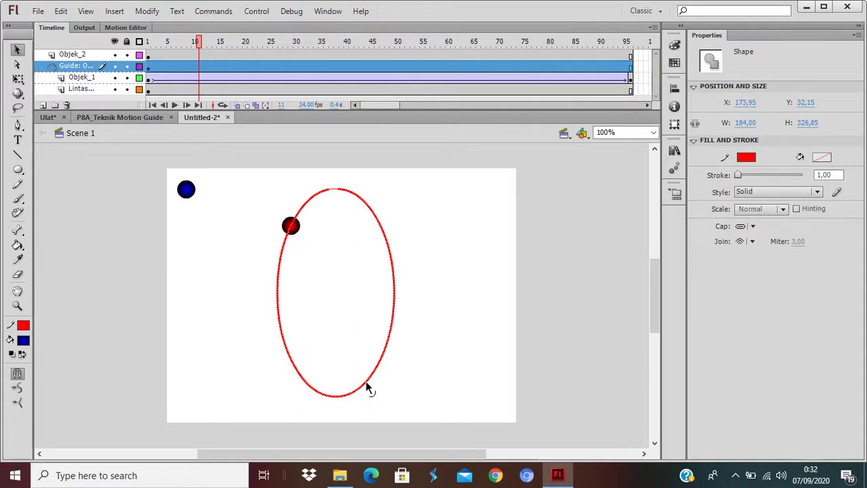
click(82, 90)
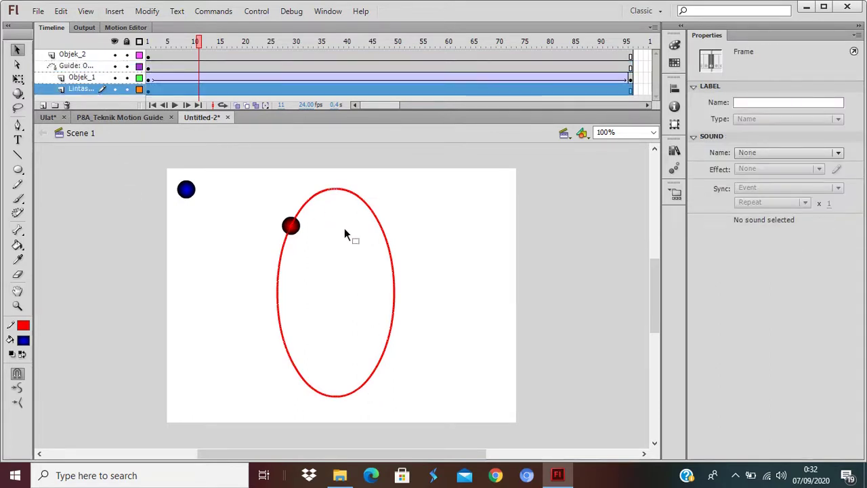
click(126, 67)
click(126, 89)
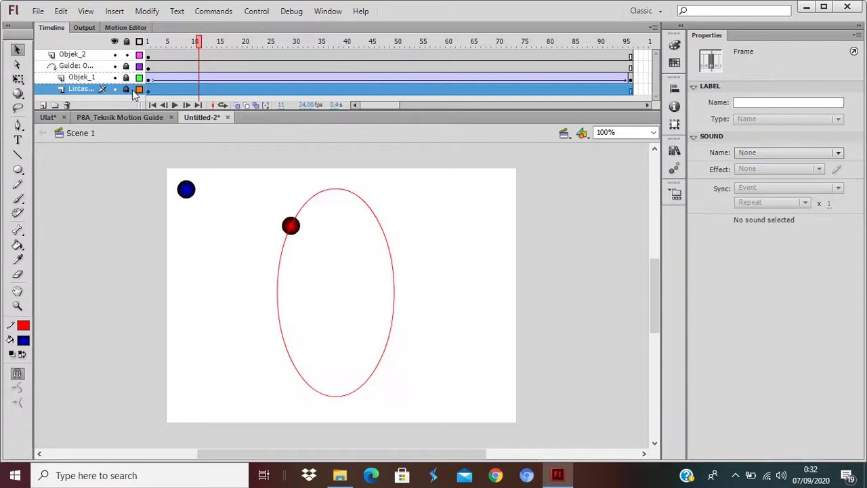
- Add a classic motion guide to the Objek_2 layer
click(80, 55)
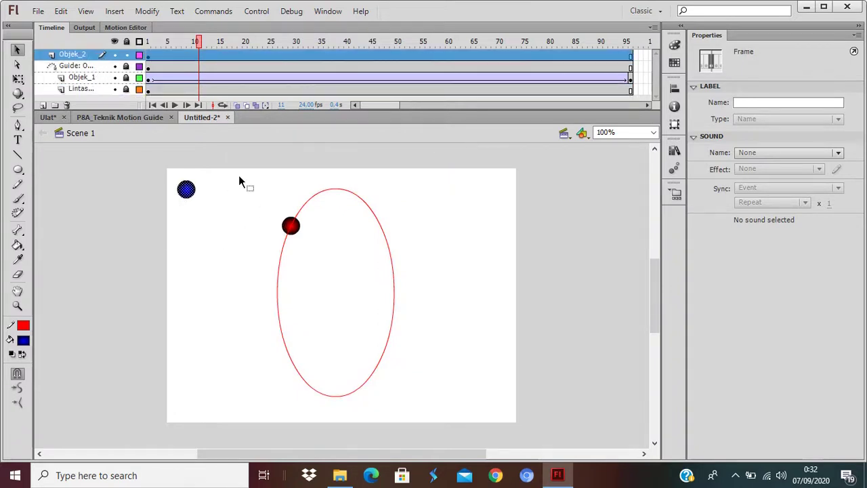
right_click(79, 59)
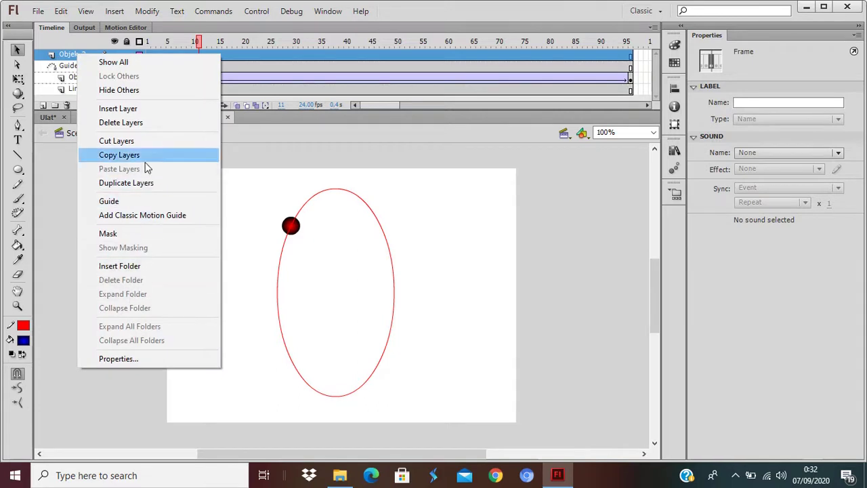
click(154, 224)
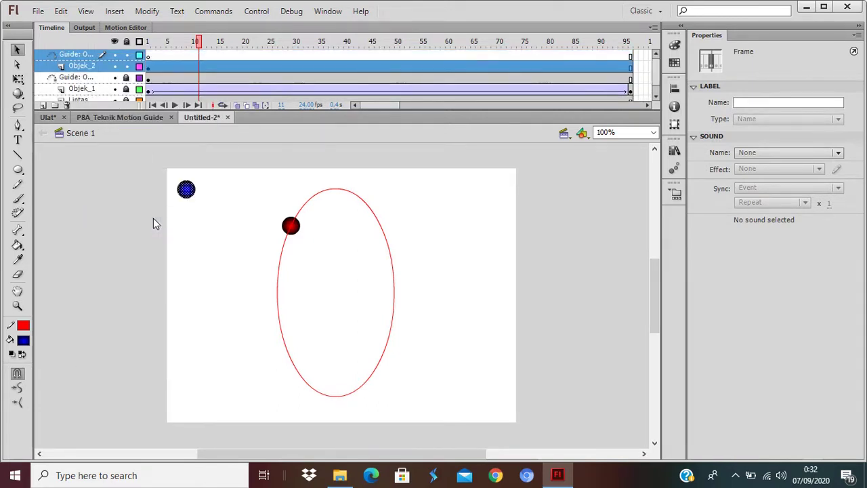
- Paste the copied oval in place on frame 1 of the Objek_2 guide layer
click(149, 55)
right_click(458, 201)
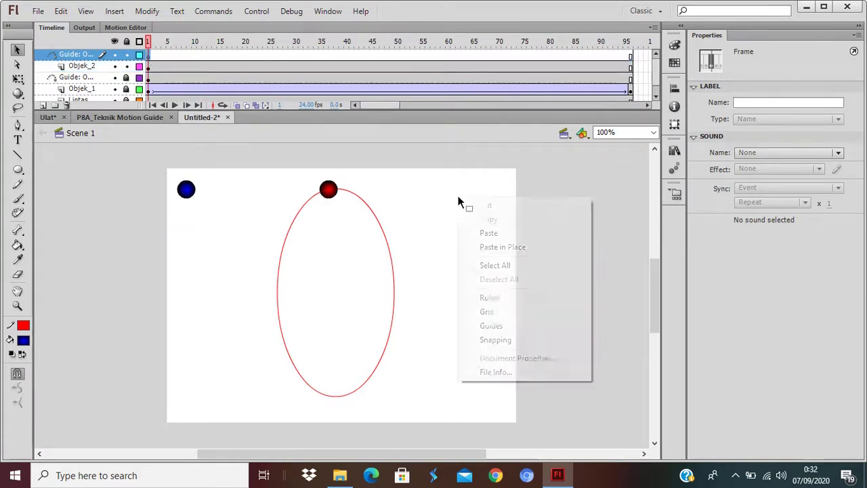
click(490, 247)
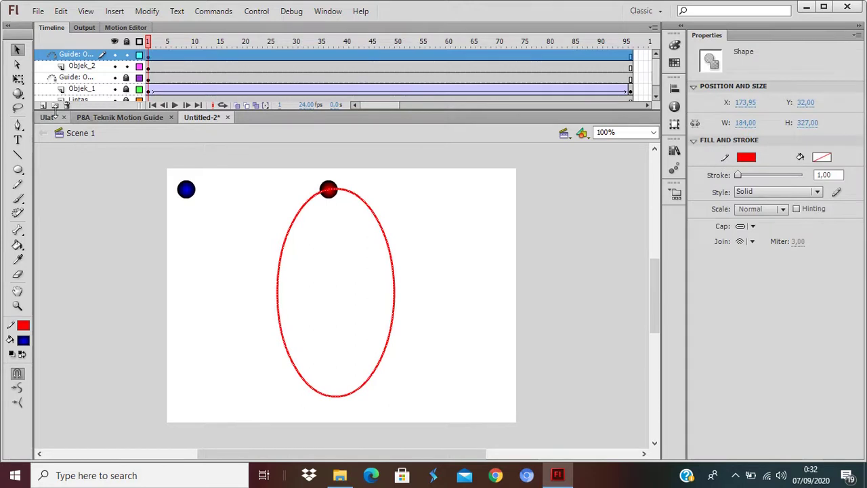
- Rotate the pasted oval clockwise into a diagonal, about 290 by 240 px overall, and set its stroke to blue
click(17, 80)
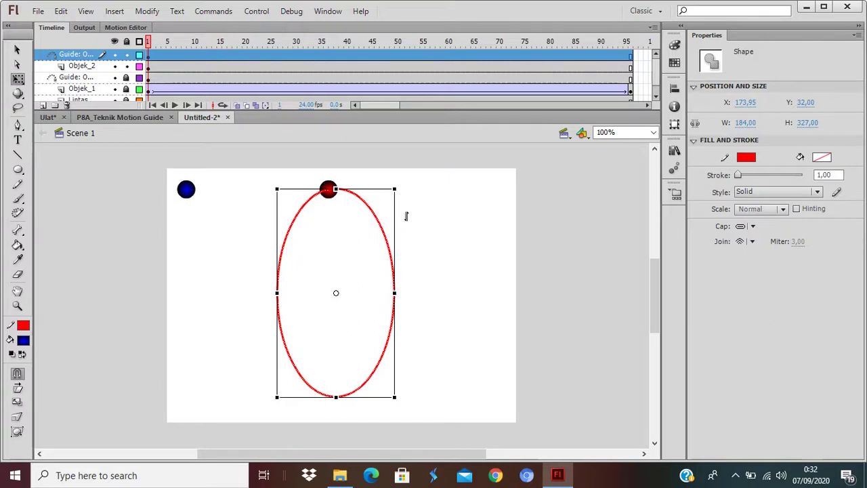
drag(408, 189, 486, 274)
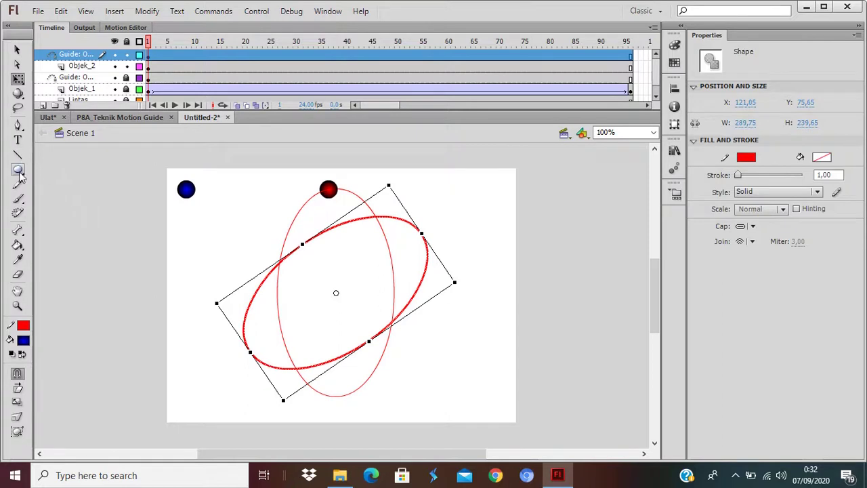
click(24, 339)
click(31, 268)
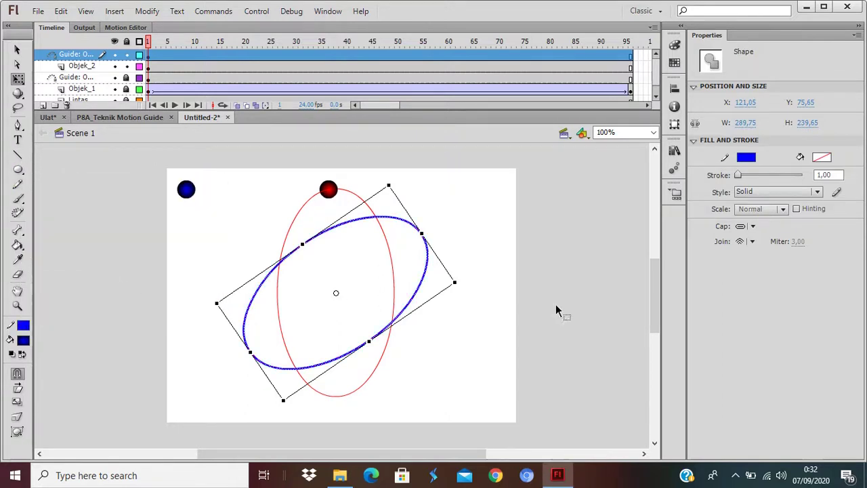
click(18, 49)
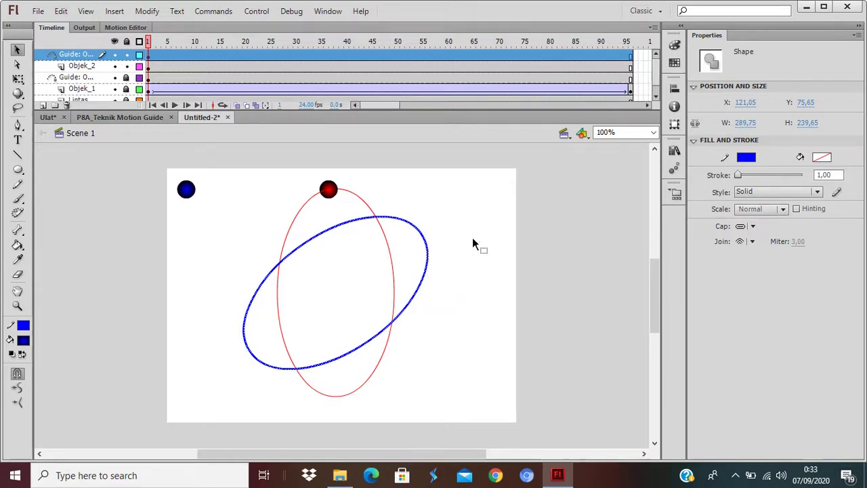
- Copy the complete blue oval, and cut a gap of about 9 by 14 px in the guide's upper-right edge
right_click(424, 236)
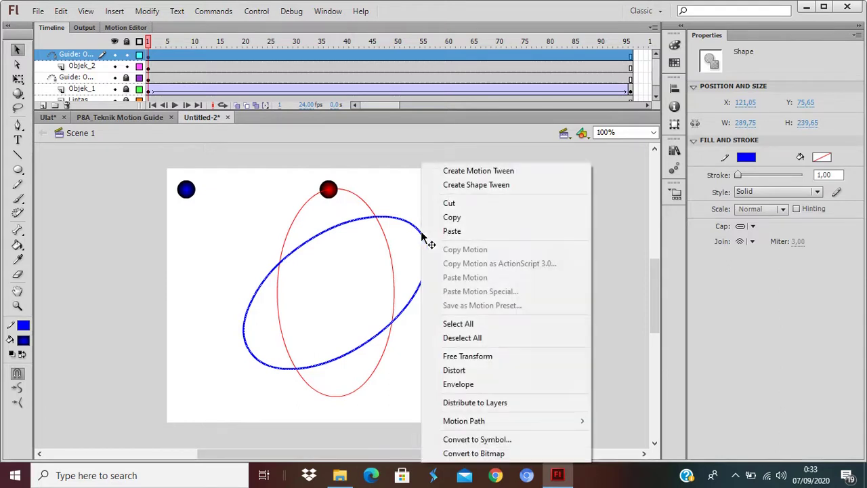
click(447, 218)
click(457, 222)
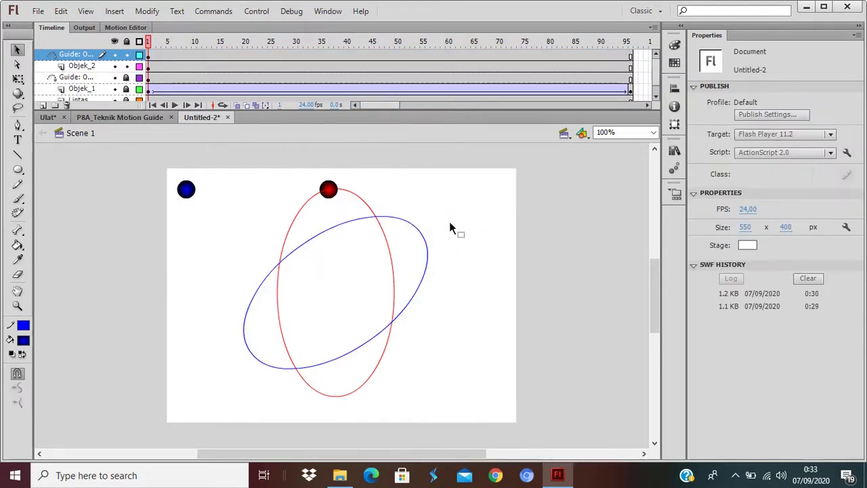
drag(451, 223, 418, 239)
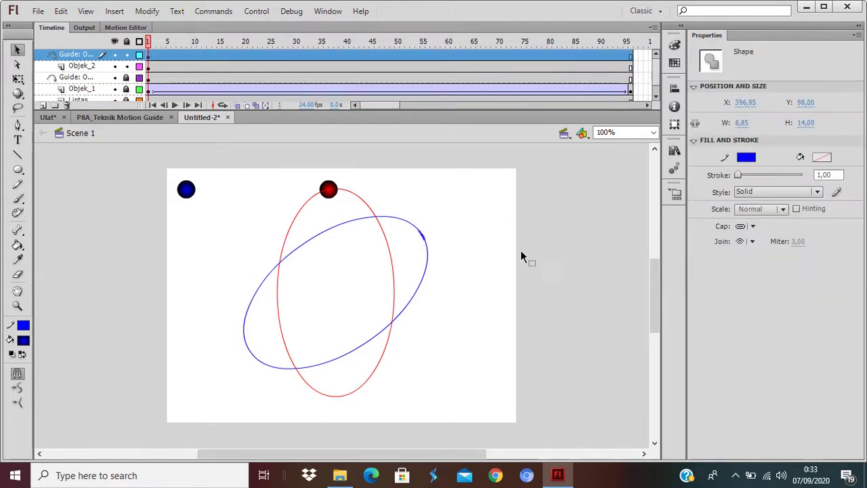
key(Delete)
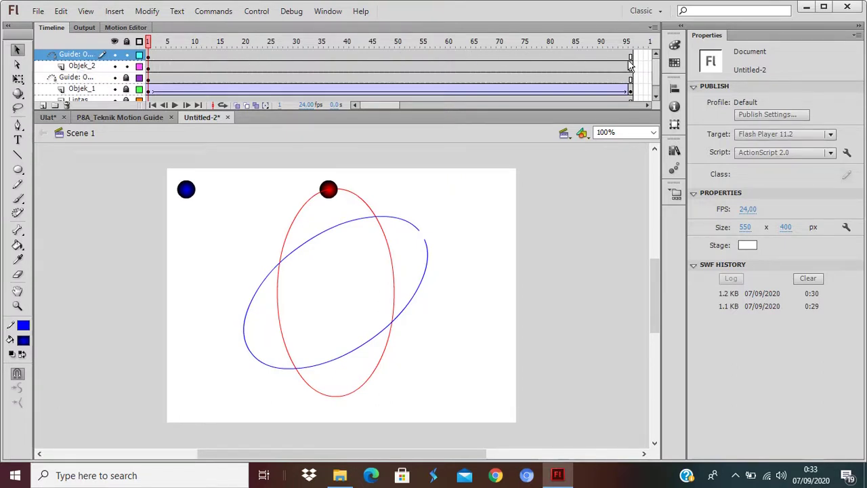
- Insert a keyframe at frame 96 of the Objek_2 layer and create a classic tween across its frames
click(149, 66)
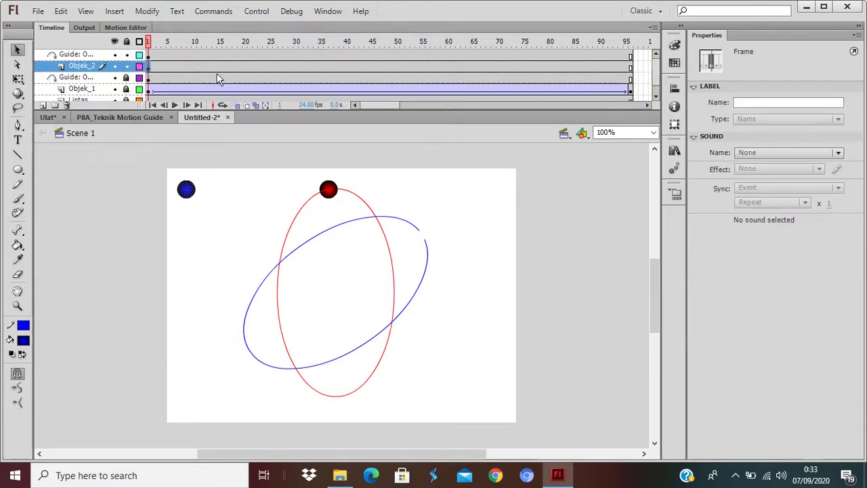
right_click(632, 71)
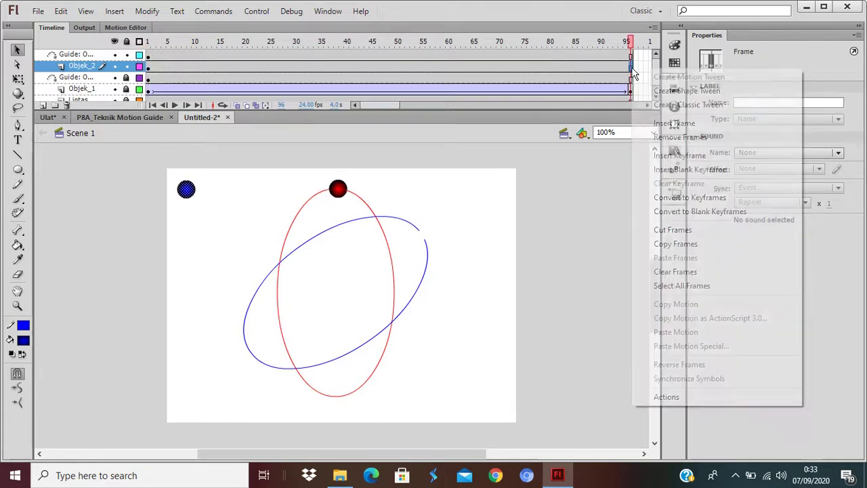
click(662, 155)
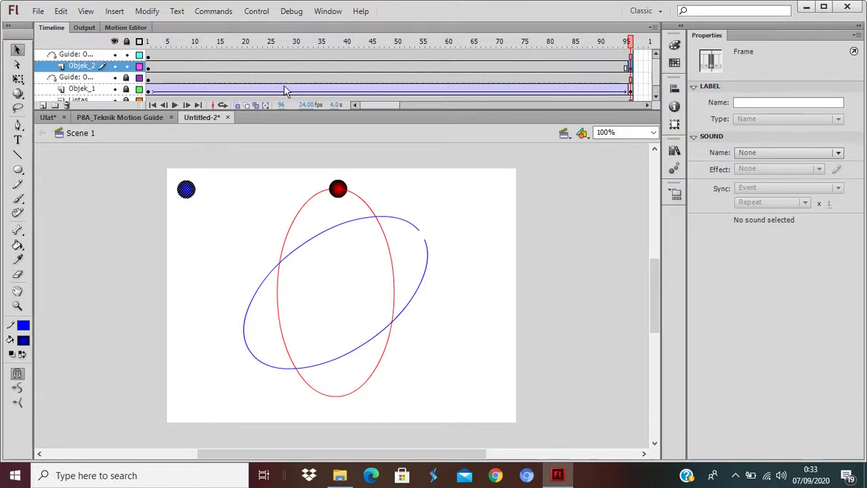
right_click(305, 68)
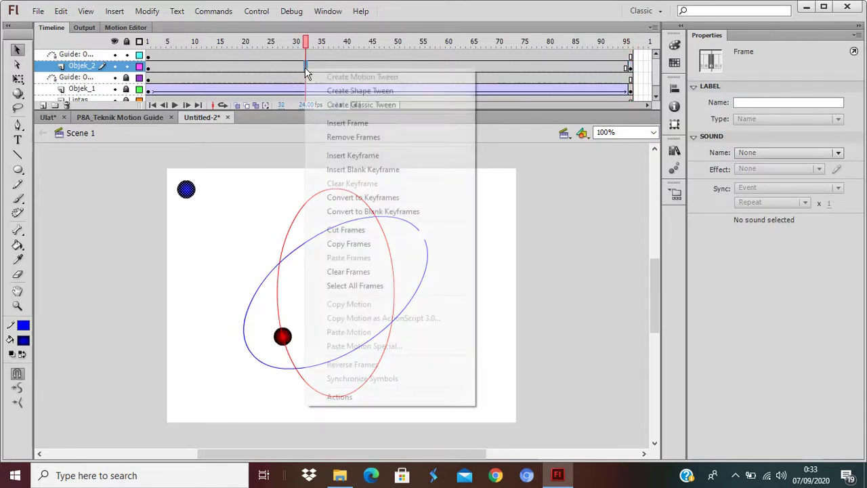
click(332, 105)
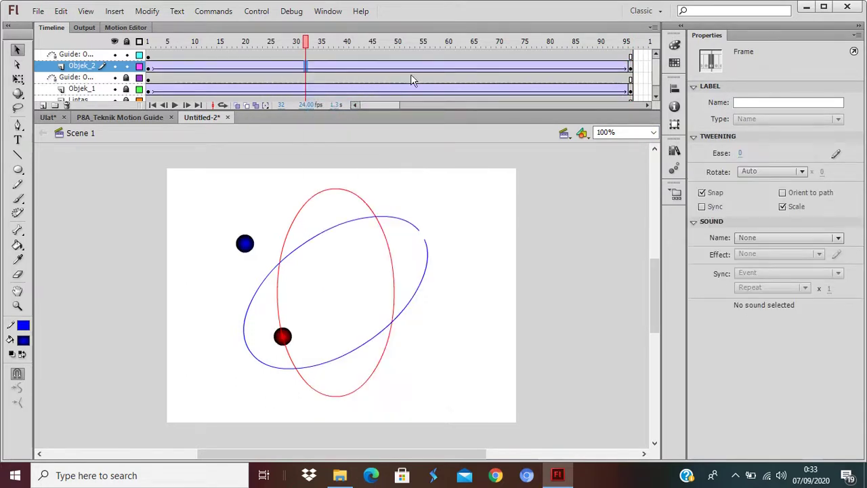
- Snap the blue ball to the gap's upper end on frame 1 and to its lower end on frame 96
double_click(150, 68)
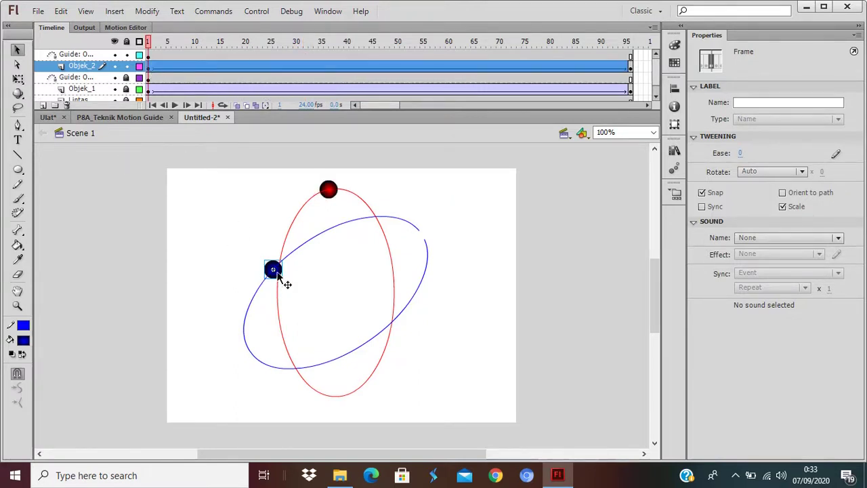
drag(271, 277, 424, 240)
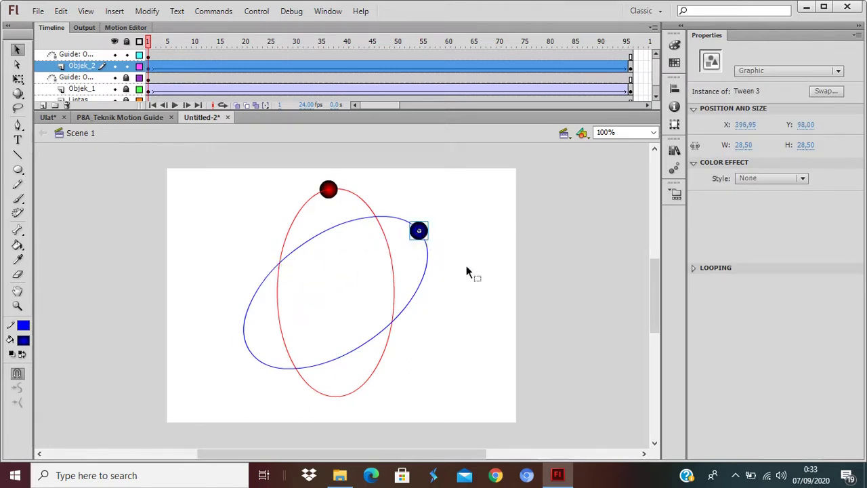
click(632, 69)
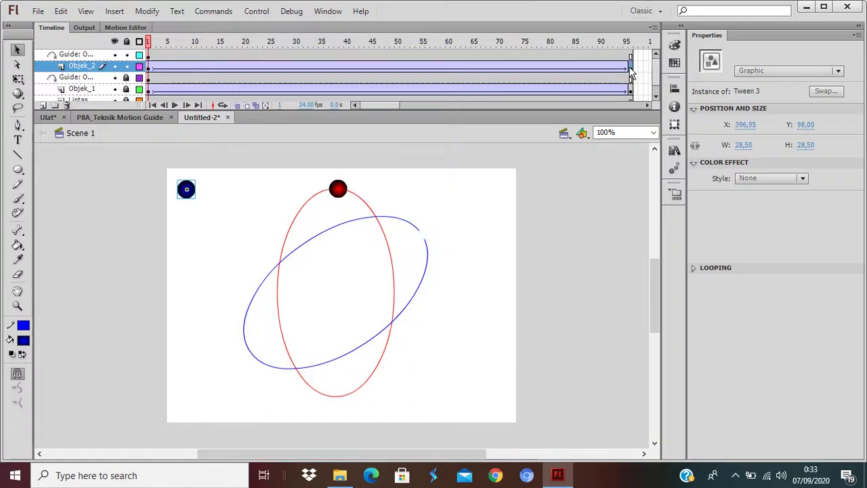
drag(189, 196, 428, 252)
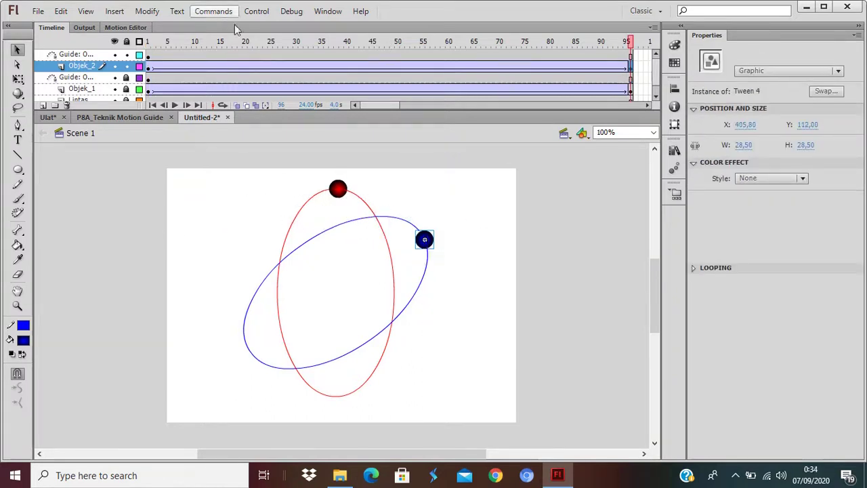
- Scrub the timeline and test the movie to check how both balls follow their paths
click(179, 43)
drag(181, 53, 304, 69)
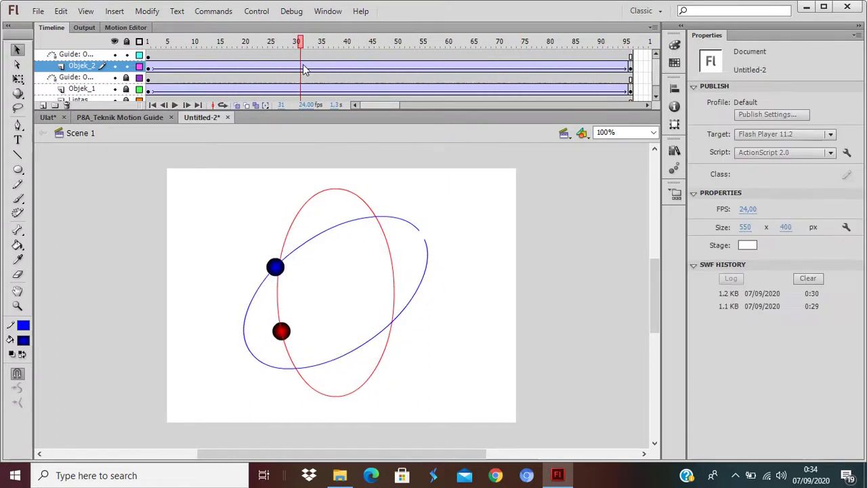
key(ctrl+Return)
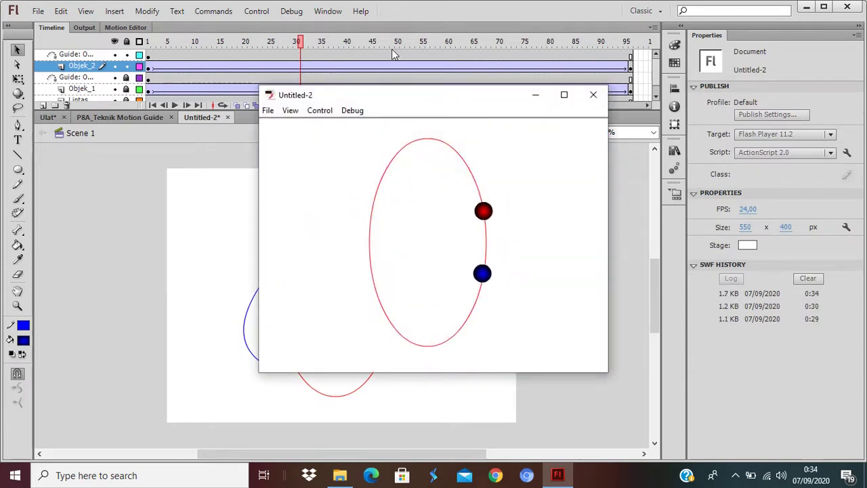
click(592, 95)
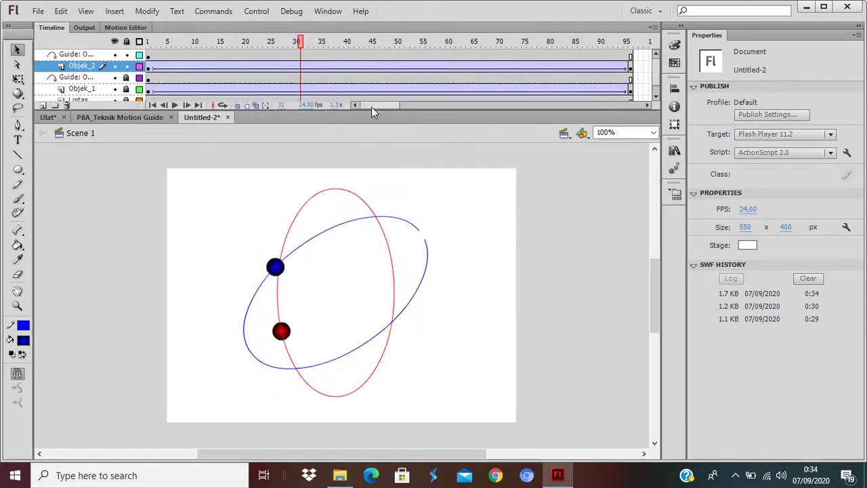
- Add a new layer directly above Objek_2 and name it Lintasan_2
click(82, 55)
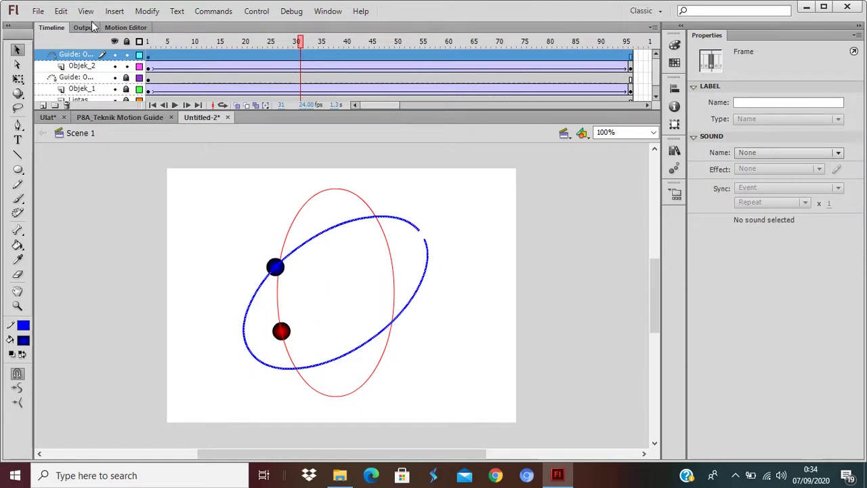
click(74, 66)
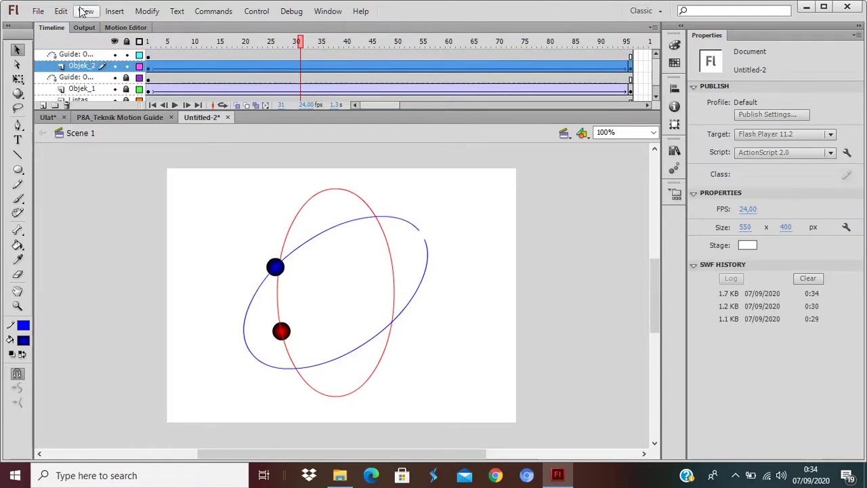
click(43, 106)
double_click(78, 68)
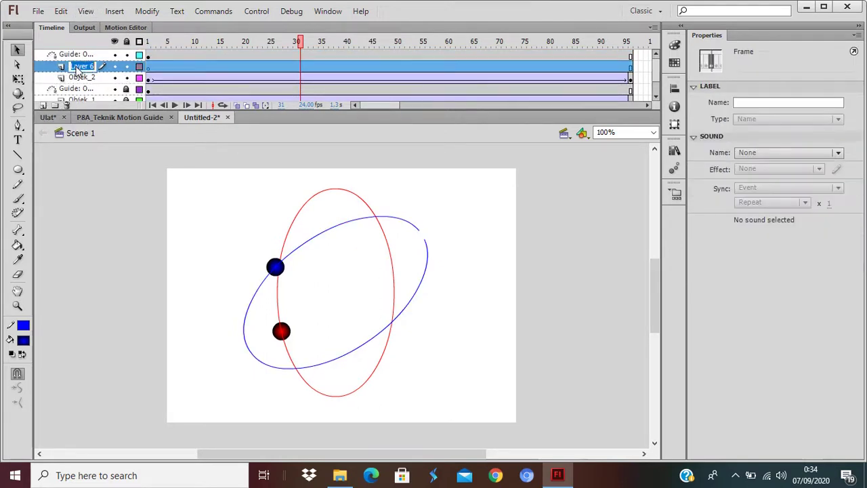
text(L)
text(intasan_)
text(2)
key(Return)
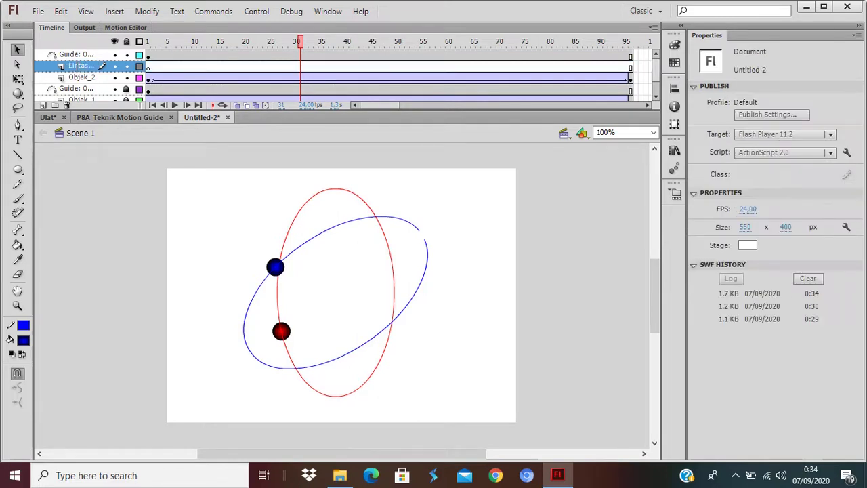
- Paste the complete blue oval in place on the Lintasan_2 layer and move that layer below Objek_2
click(60, 12)
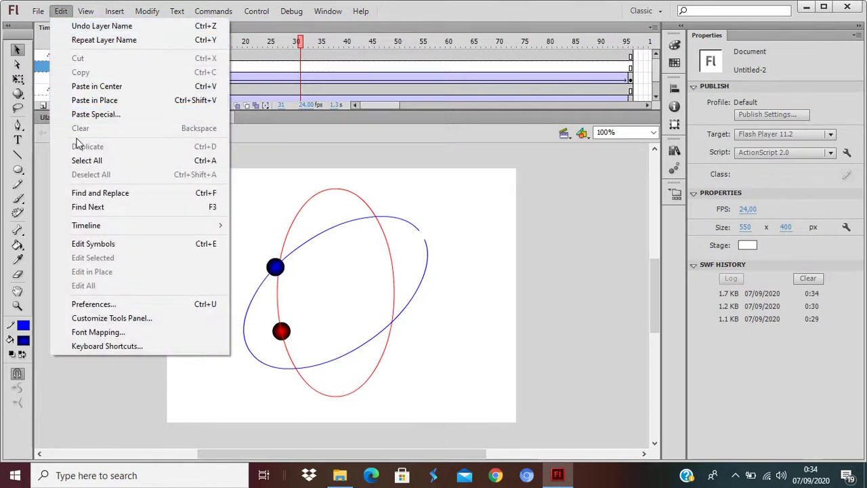
click(102, 101)
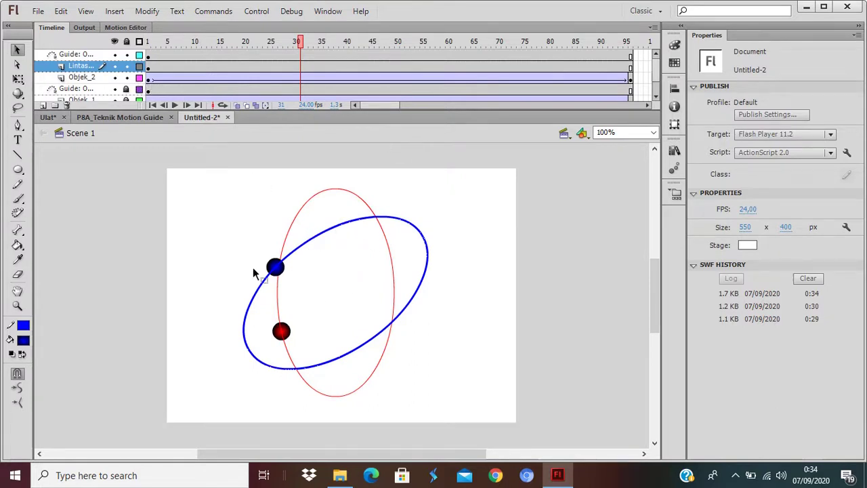
mouse_move(76, 67)
mouse_down()
mouse_move(73, 90)
mouse_move(64, 79)
mouse_up()
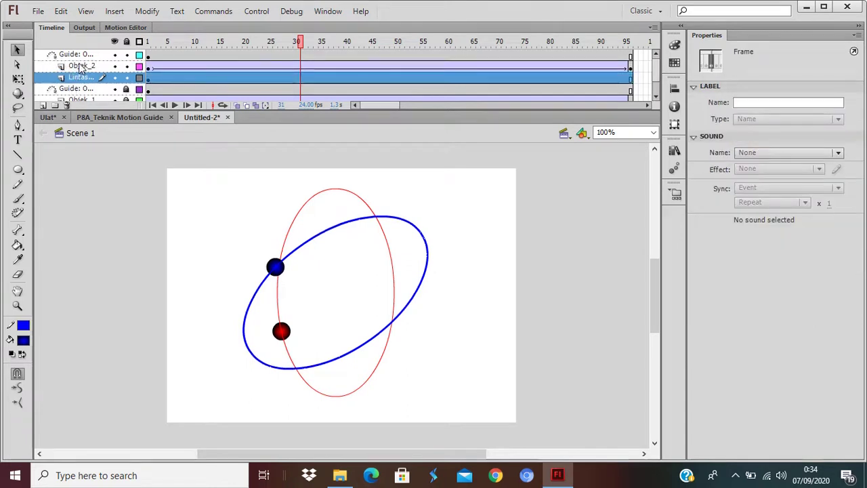
click(80, 66)
click(79, 79)
- Test the movie, and examine the blue ball's first frame and the name of its guide layer
key(ctrl+Return)
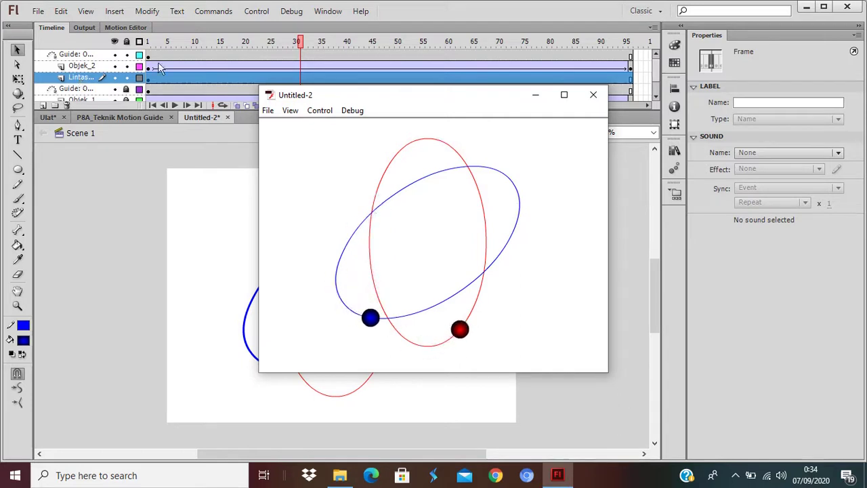
click(594, 95)
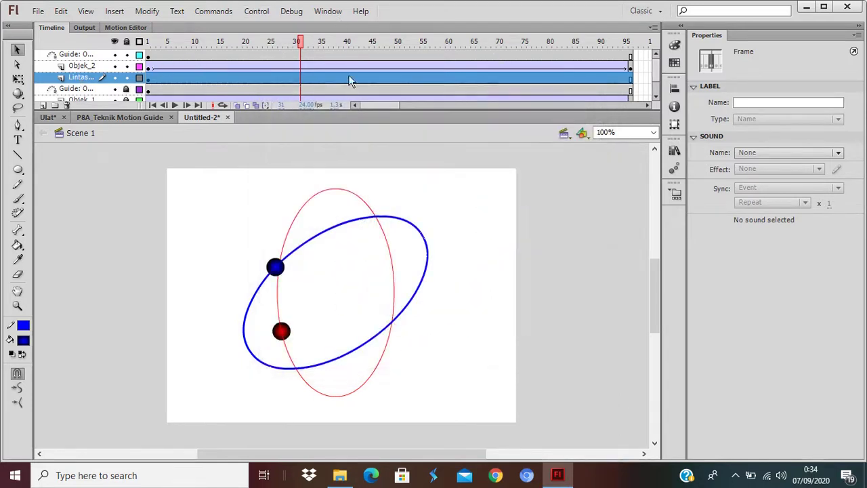
click(275, 267)
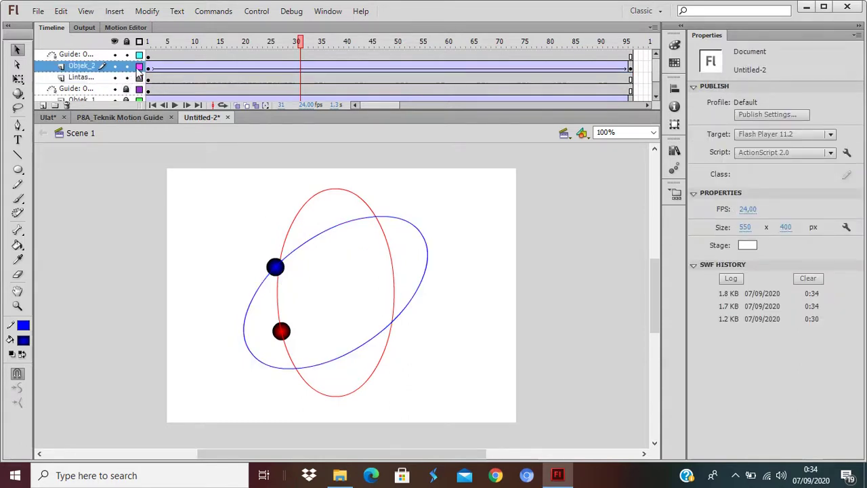
click(149, 67)
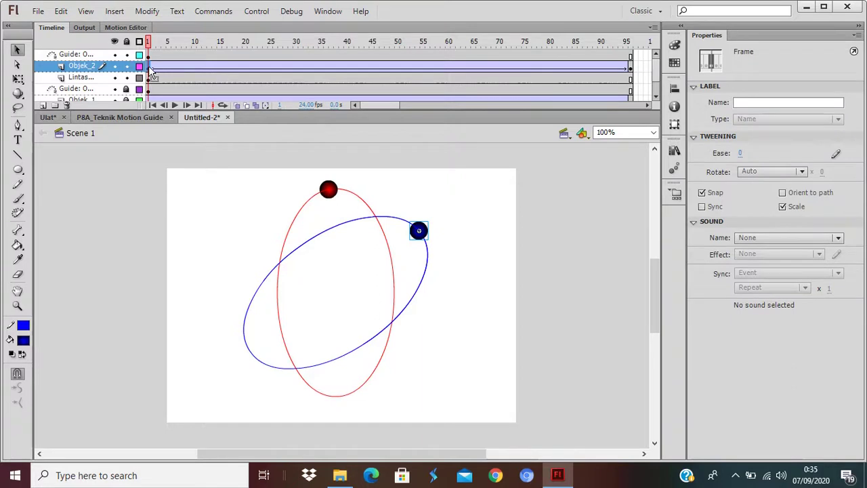
double_click(80, 55)
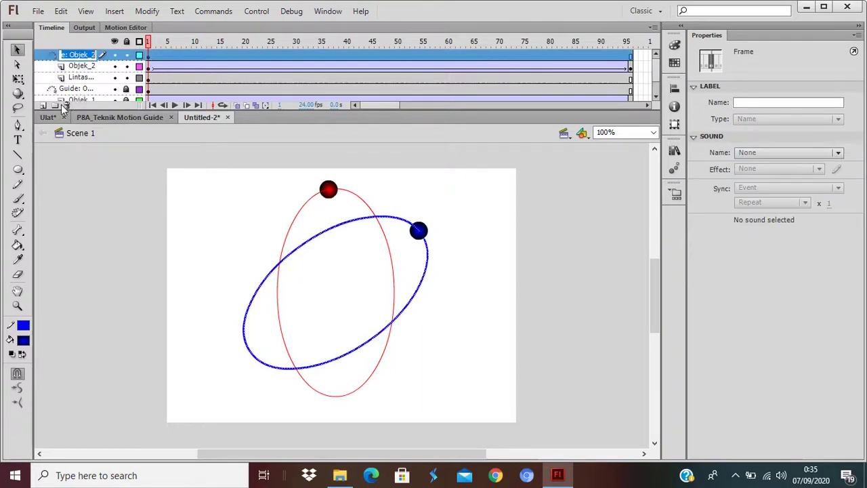
click(96, 67)
double_click(85, 55)
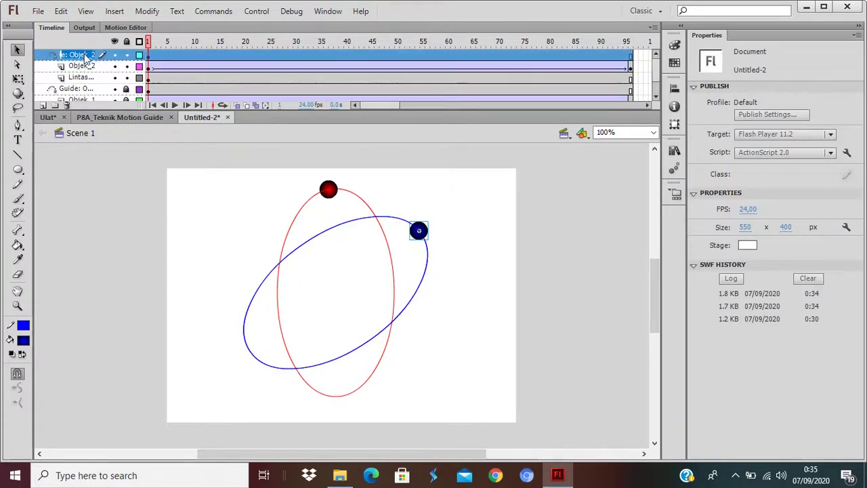
- Add a new layer above the guide layer of Objek_2 and name it Objek_3
key(Return)
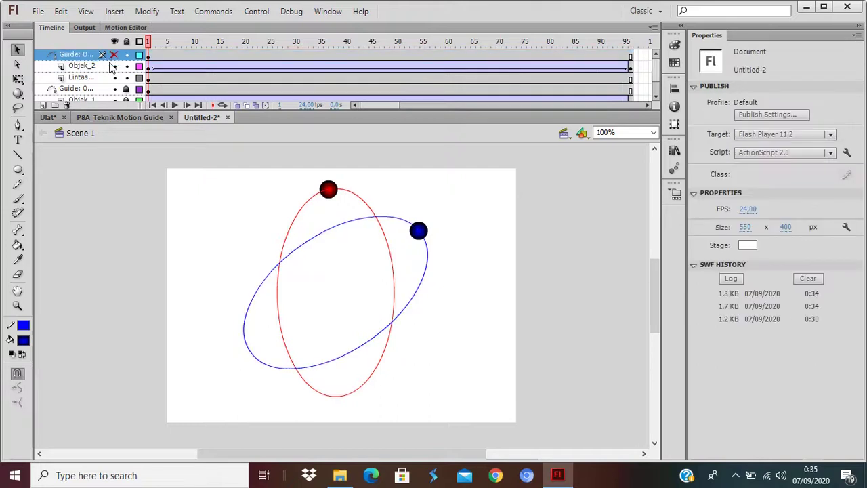
click(79, 57)
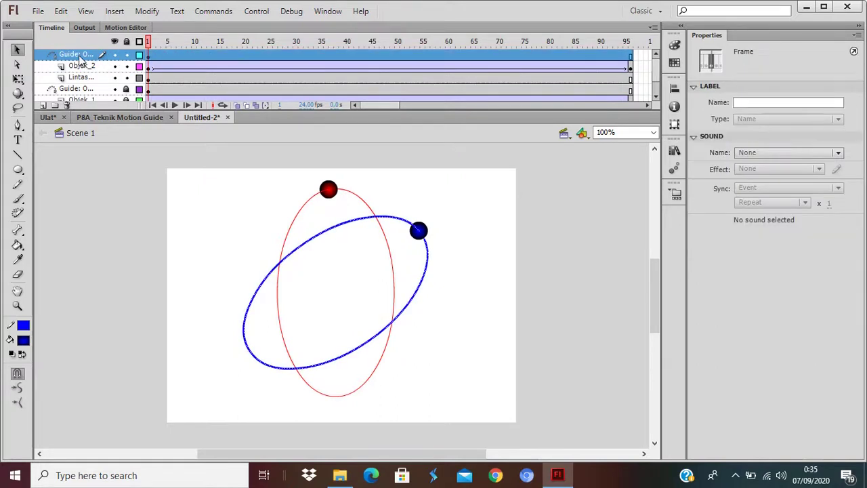
click(43, 105)
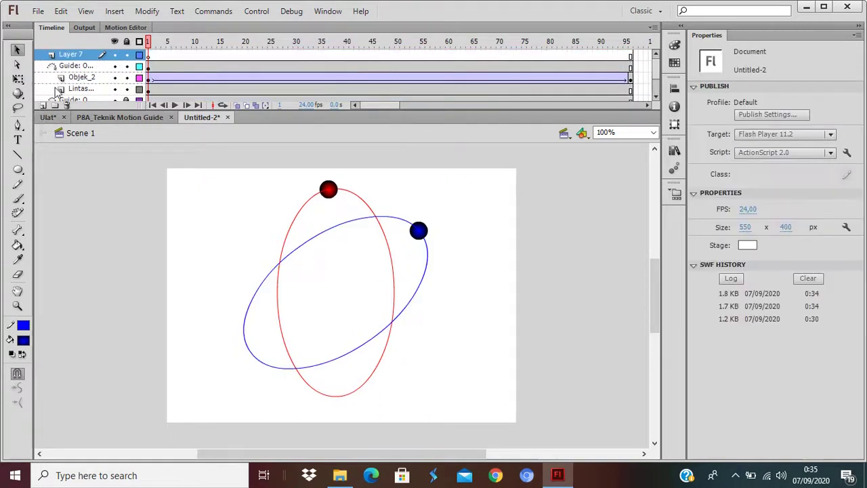
double_click(72, 55)
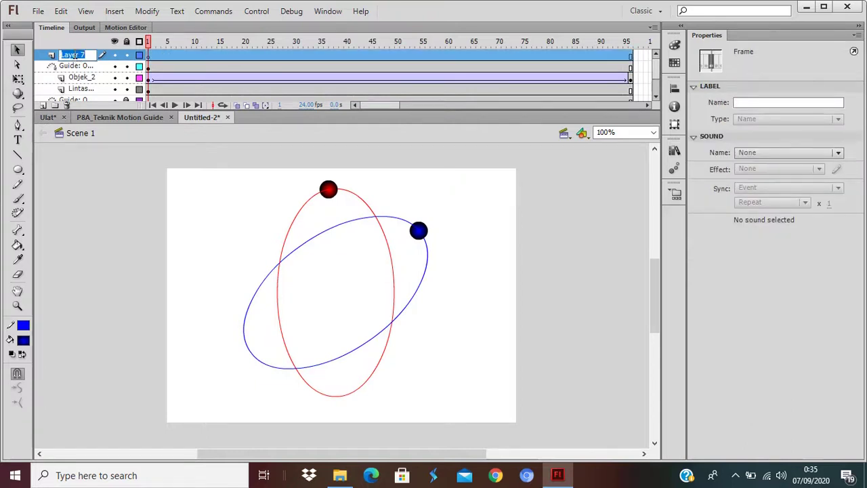
text(Objek_3)
key(Return)
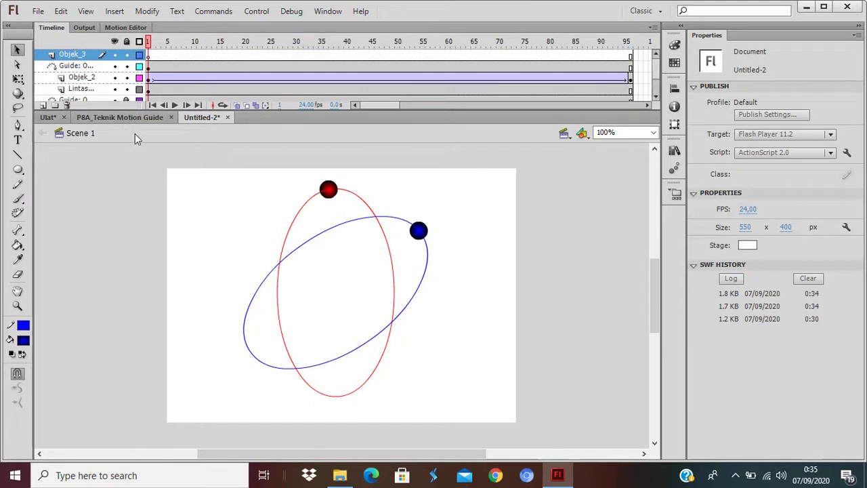
- Paste the ball on Objek_3, place it near the stage's upper-left corner, and break it apart to fill it with the green radial gradient
key(ctrl+v)
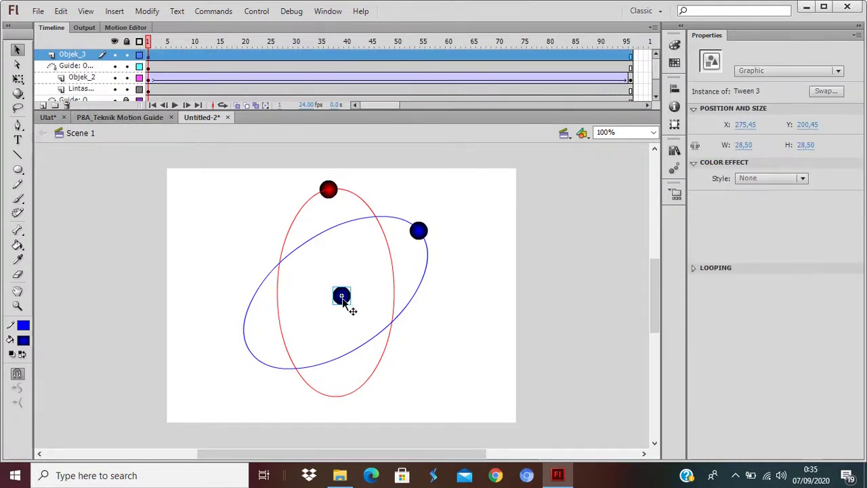
drag(343, 296, 199, 204)
key(ctrl+b)
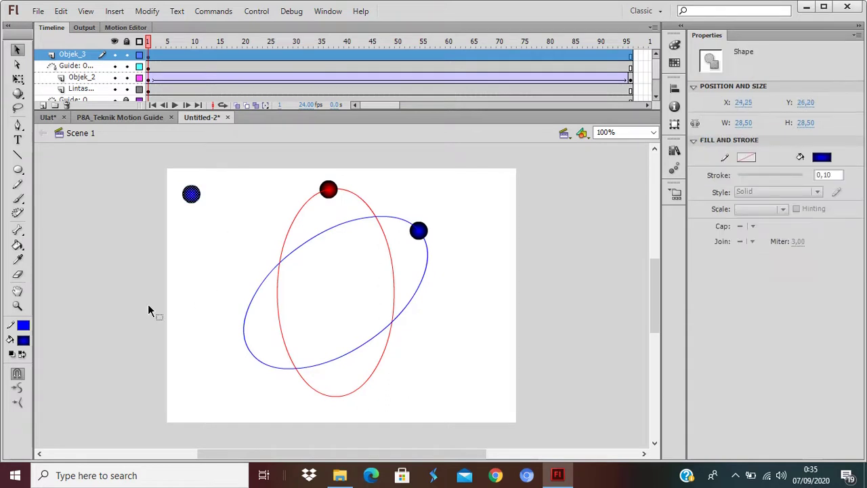
click(25, 339)
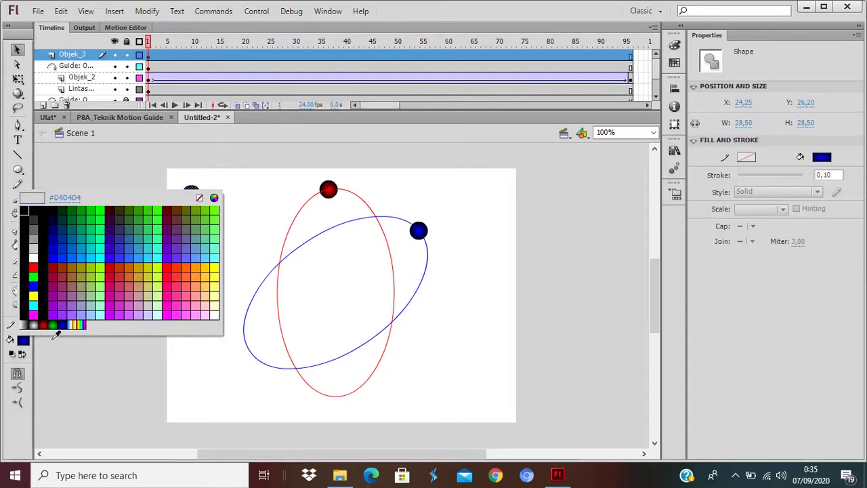
click(53, 327)
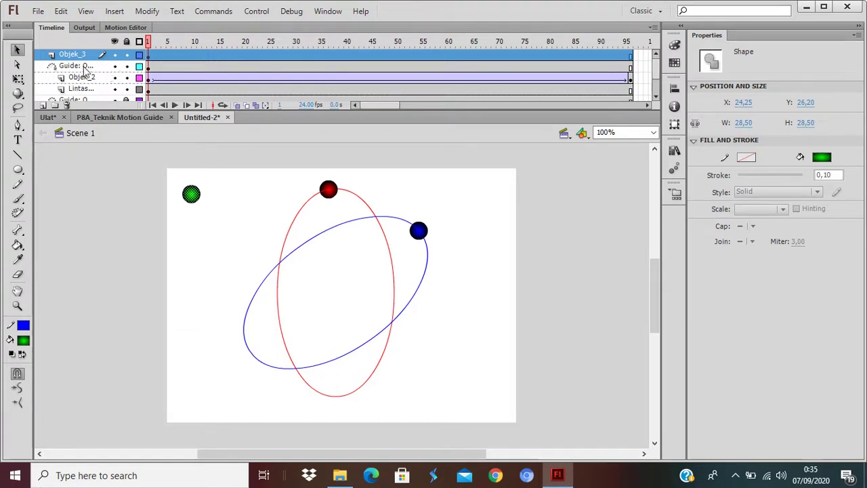
- Copy the blue oval from Lintasan_2 and paste it in place on a new classic motion guide layer for Objek_3
click(89, 89)
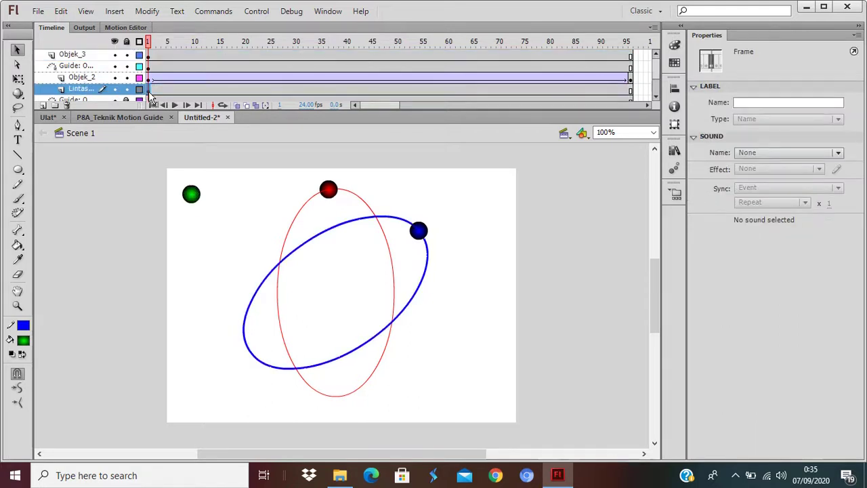
right_click(67, 55)
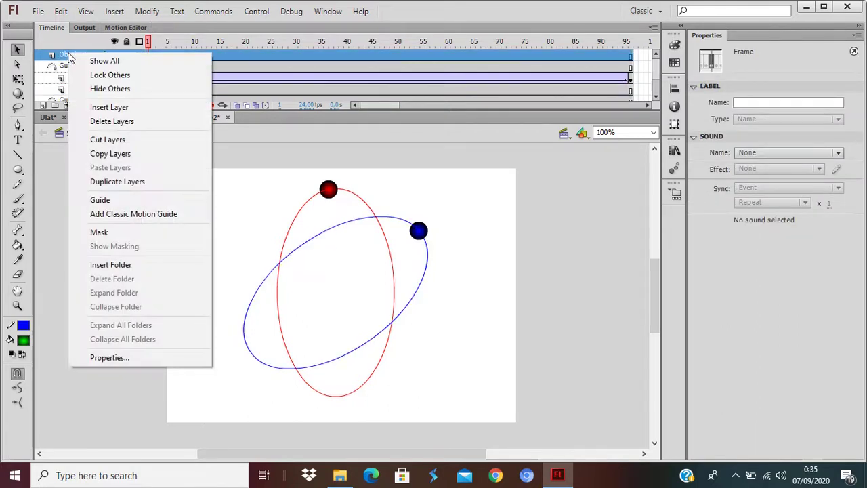
click(142, 214)
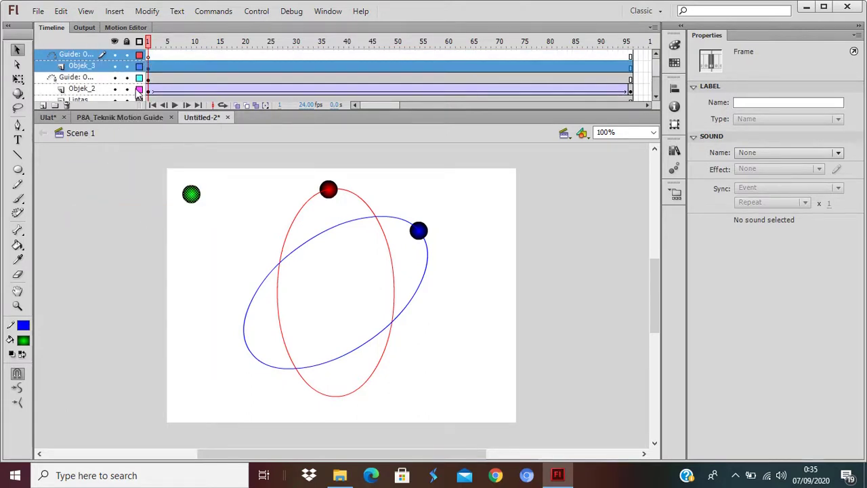
click(61, 12)
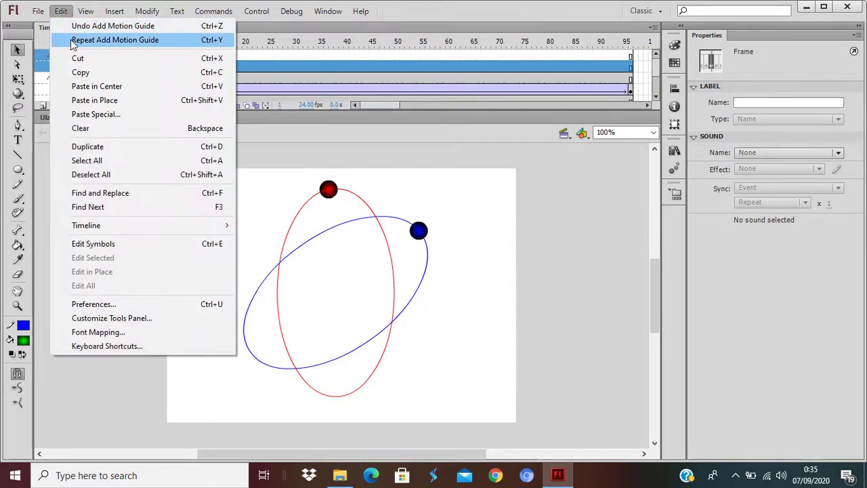
click(98, 102)
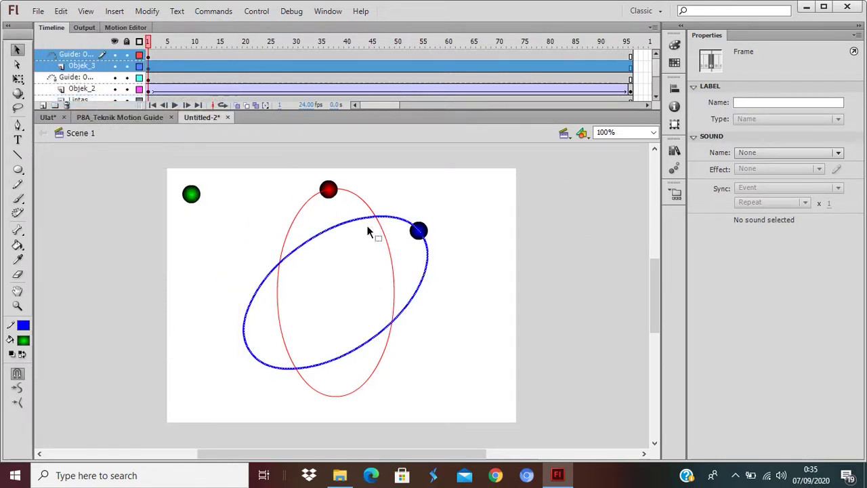
- Rotate the pasted oval so it tilts opposite to the blue one, and change its stroke to dark green
key(q)
mouse_move(436, 209)
mouse_down()
mouse_move(352, 166)
mouse_move(229, 197)
mouse_up()
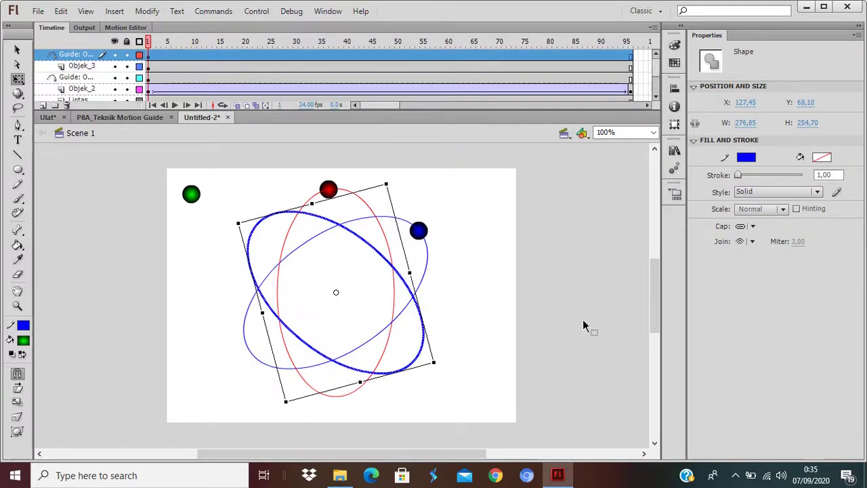
click(25, 326)
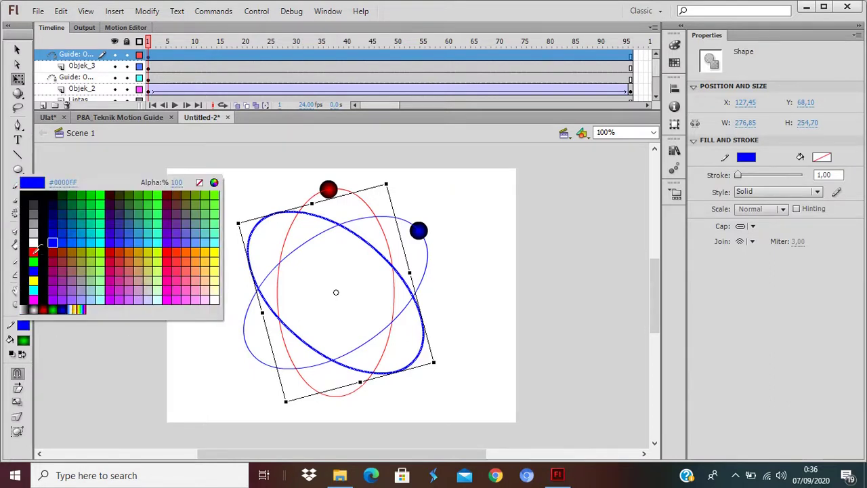
click(59, 201)
click(256, 183)
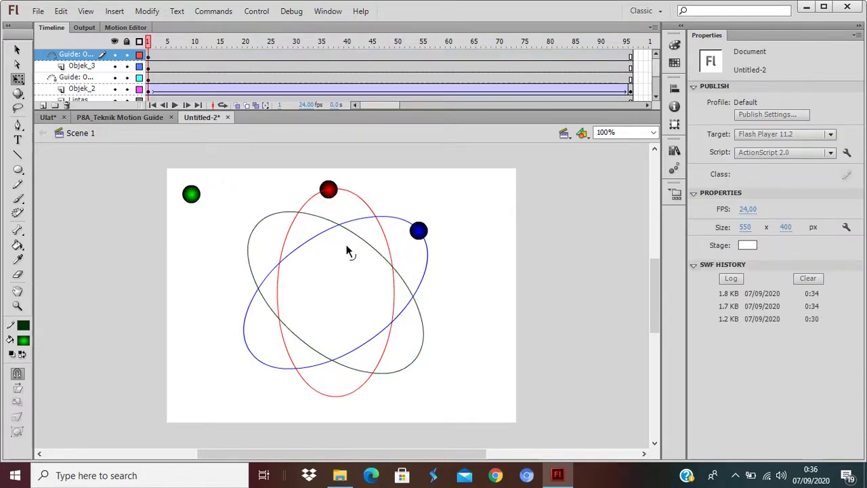
- Copy the complete dark green oval, and delete a segment about 10 by 12 px at its upper-left curve to open the path
click(269, 222)
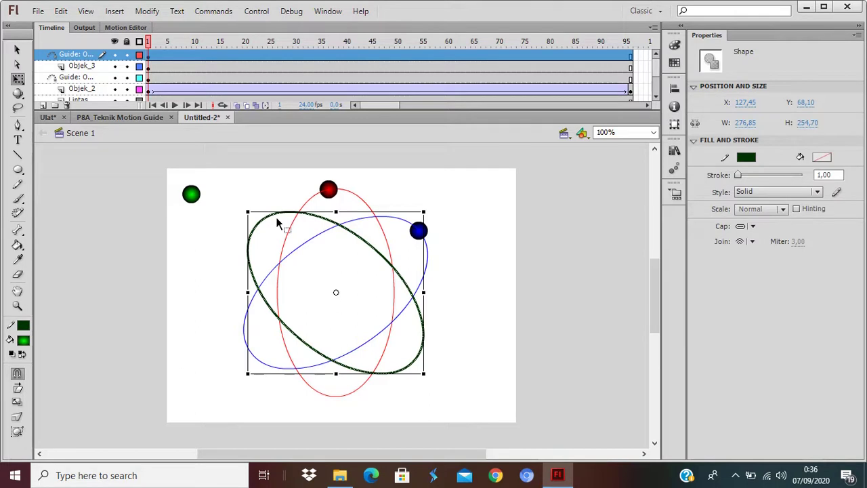
click(490, 280)
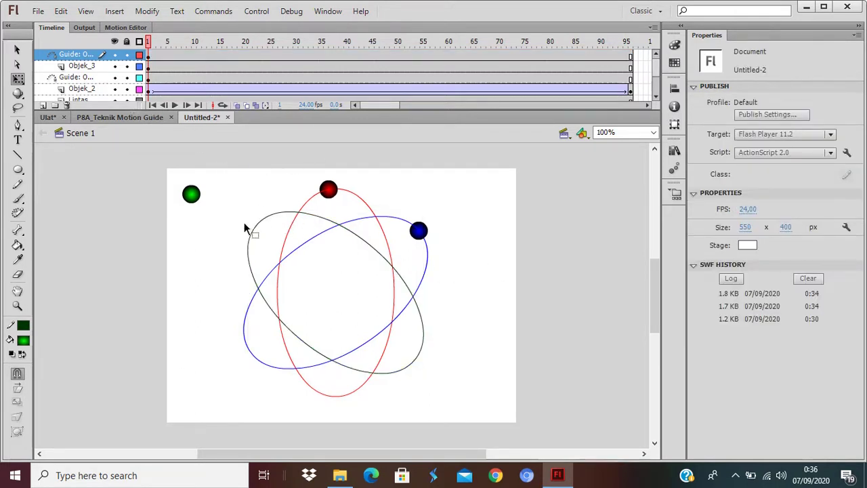
key(v)
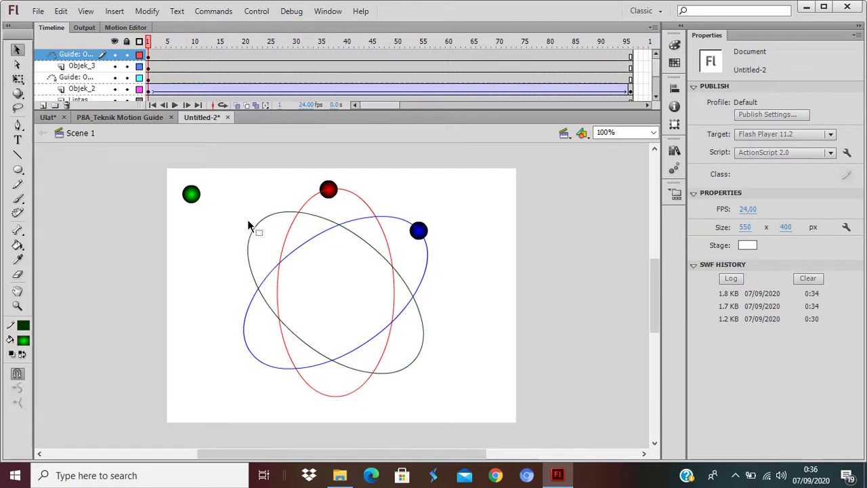
drag(248, 221, 260, 231)
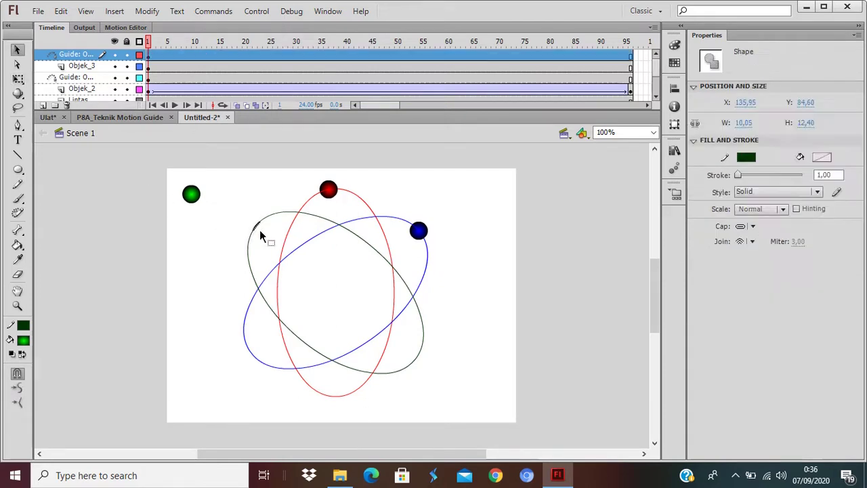
key(Delete)
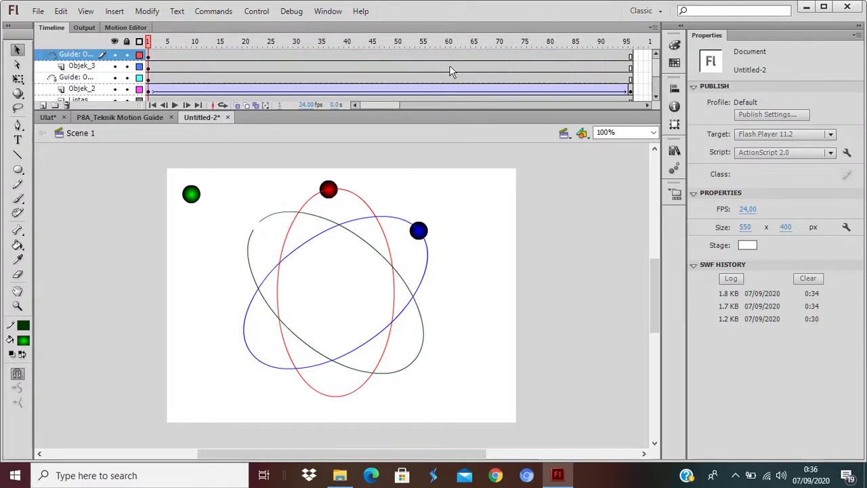
- Insert a keyframe at frame 96 of Objek_3 and create a classic tween across the layer's frames
click(633, 67)
right_click(633, 67)
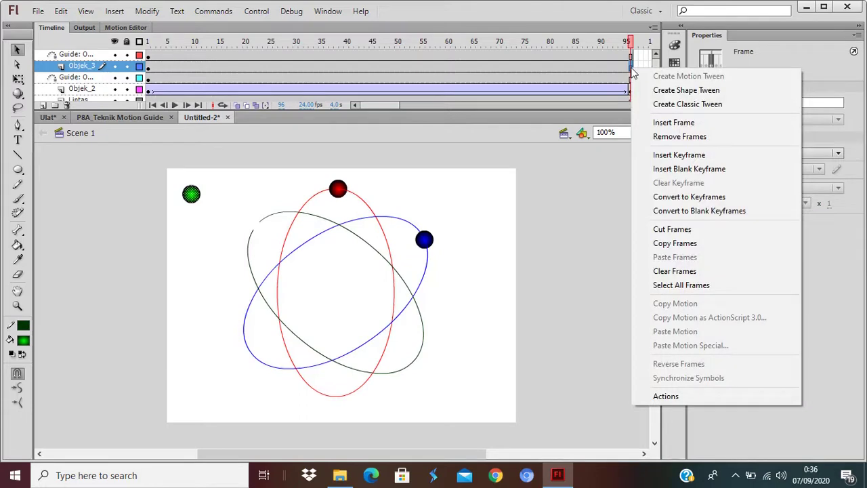
click(670, 155)
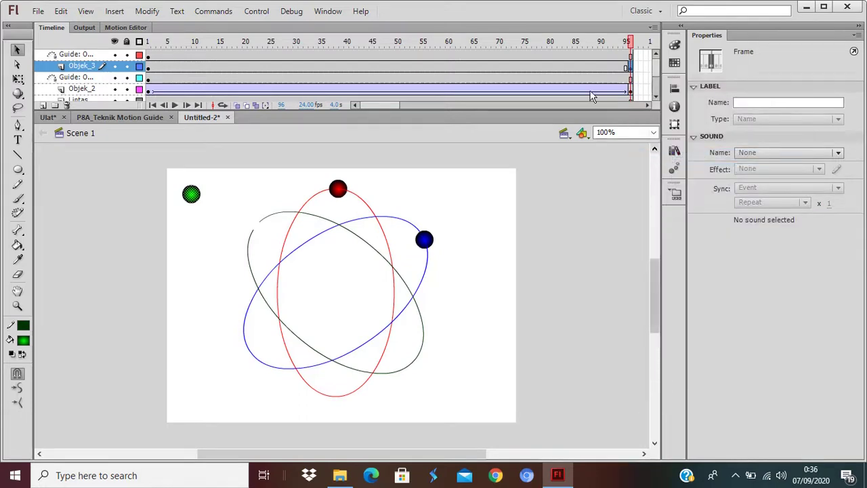
right_click(528, 66)
click(553, 103)
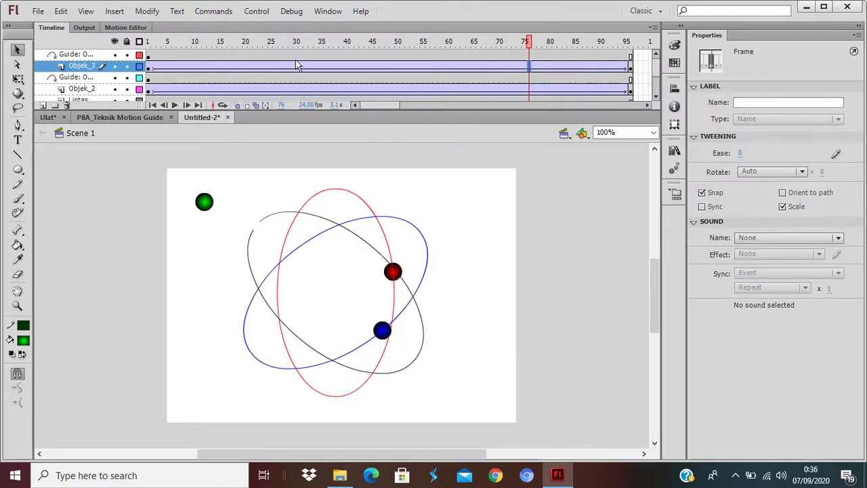
- Snap the green ball to the lower end of the path's gap at frame 1 and to the upper end at frame 96
click(150, 69)
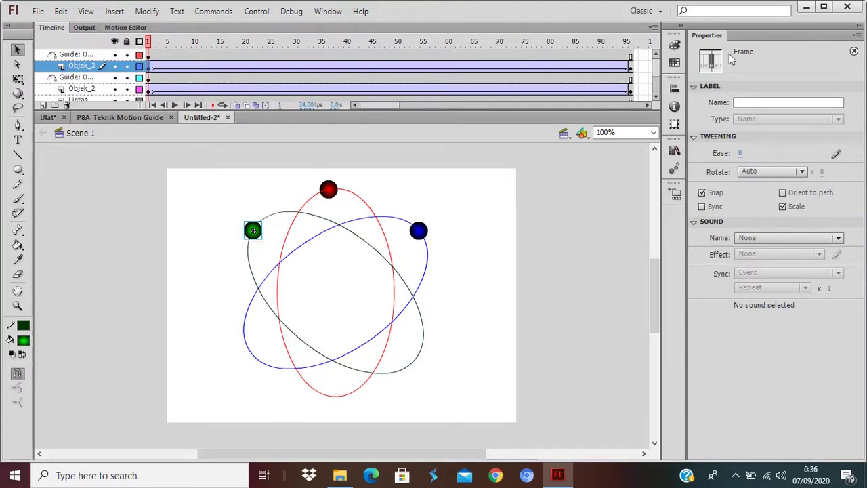
click(632, 69)
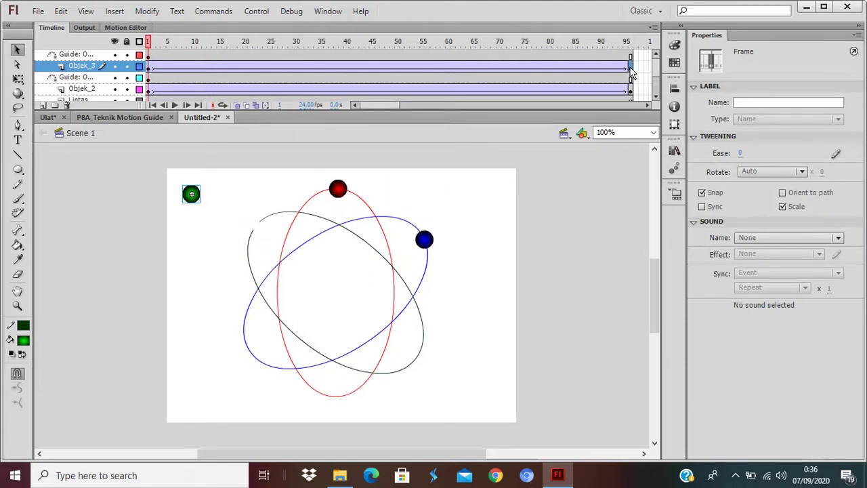
click(202, 194)
drag(203, 195, 273, 220)
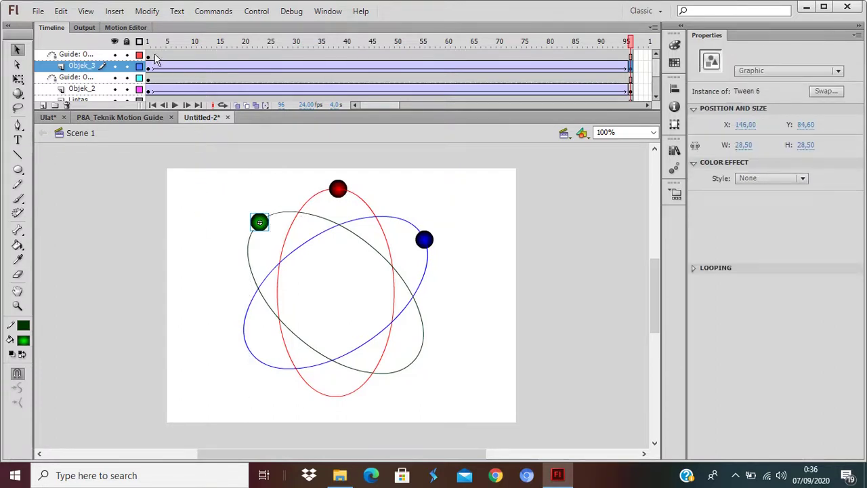
drag(151, 48, 150, 77)
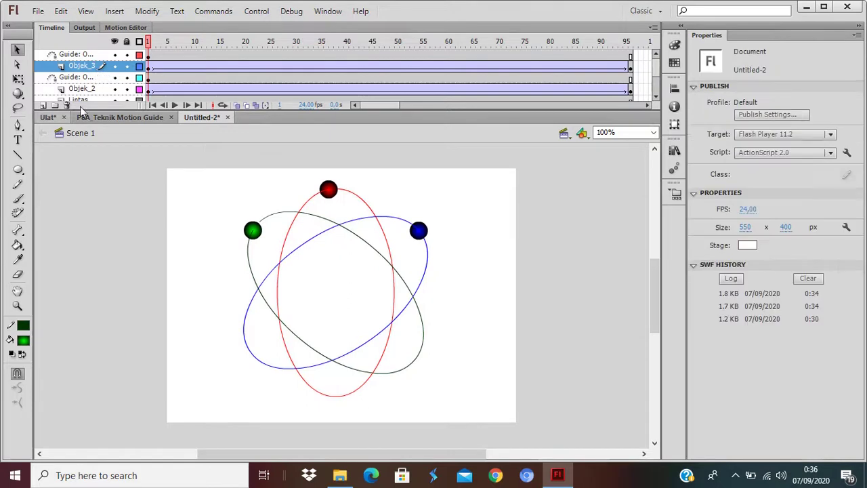
- Add a new layer directly above Objek_3 and name it Lintasan_3
click(43, 105)
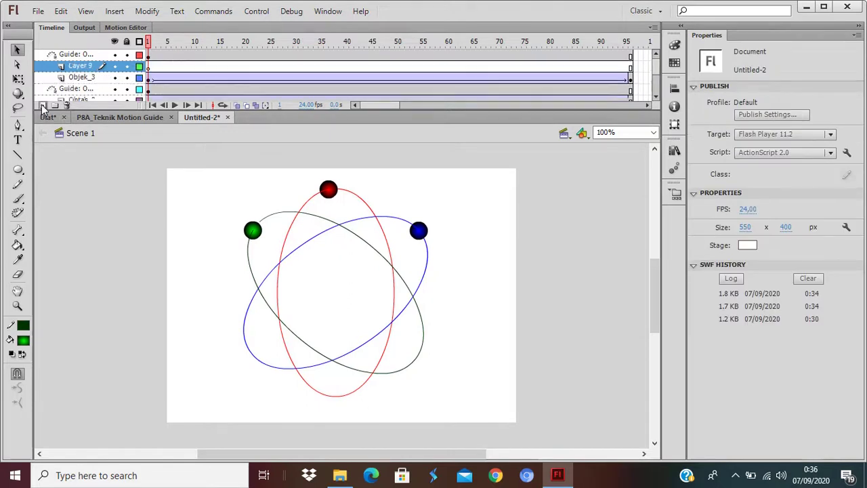
click(80, 66)
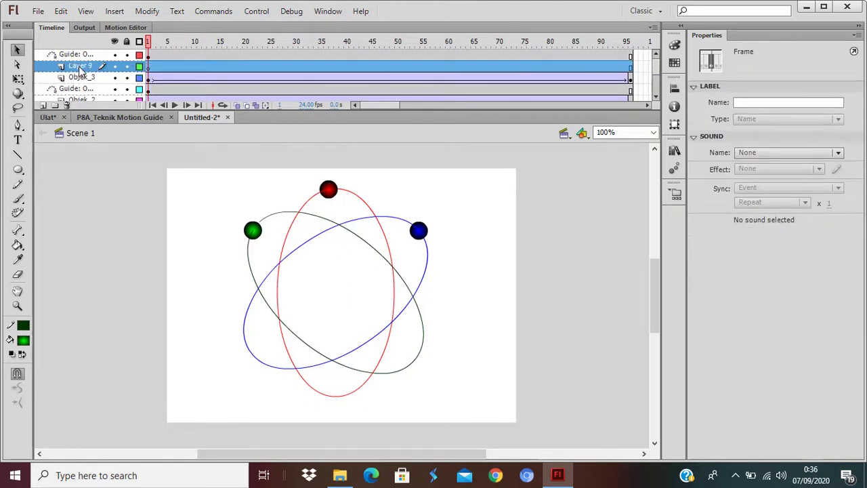
double_click(81, 66)
text(Li)
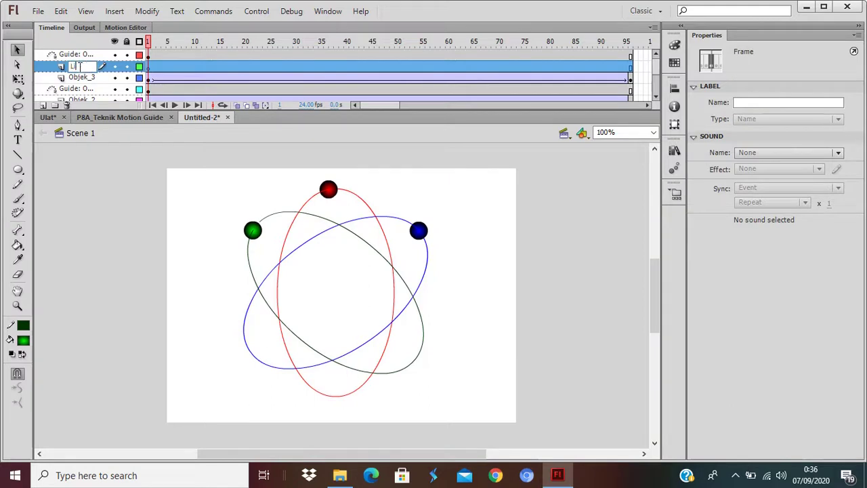
text(ntasan_3)
key(Return)
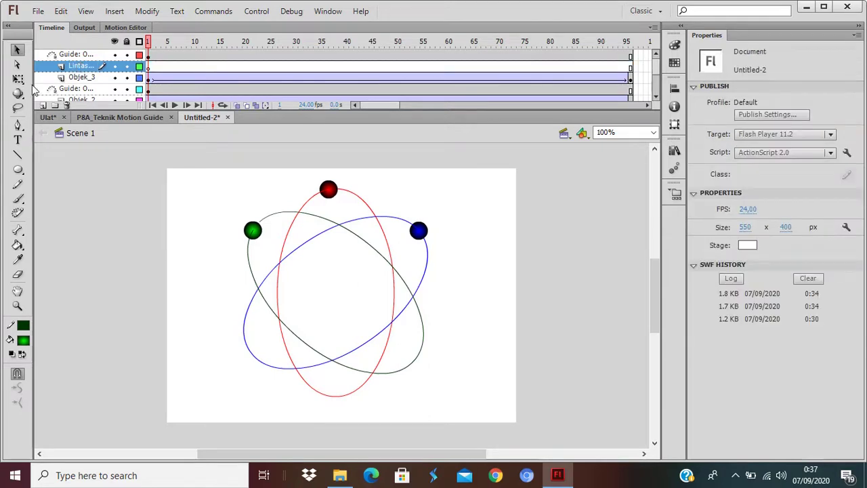
- Paste the complete dark green oval in place on Lintasan_3, and test the movie with all three balls
click(61, 11)
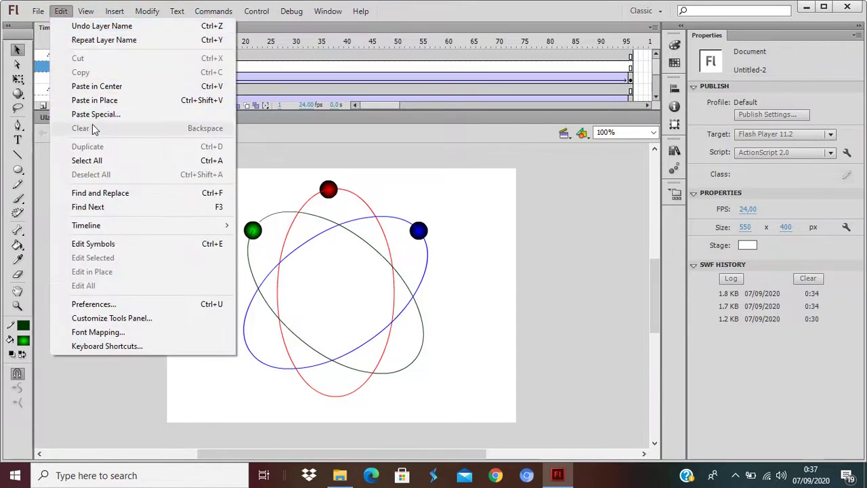
click(102, 100)
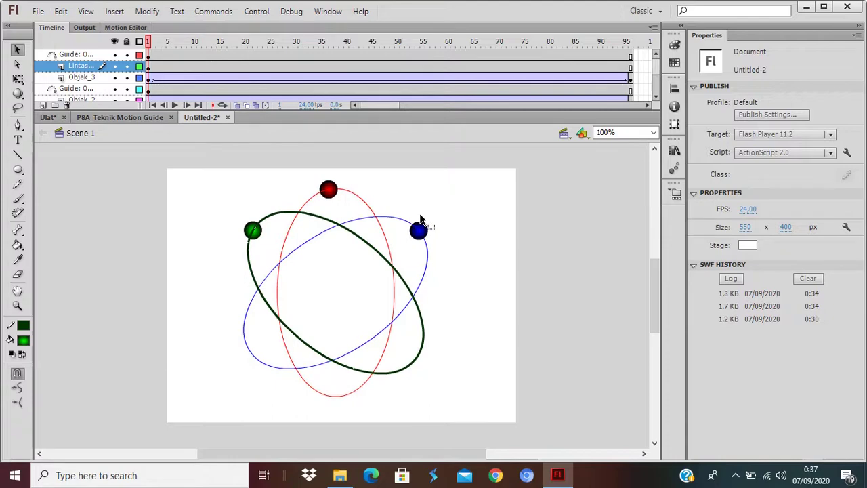
key(ctrl+Return)
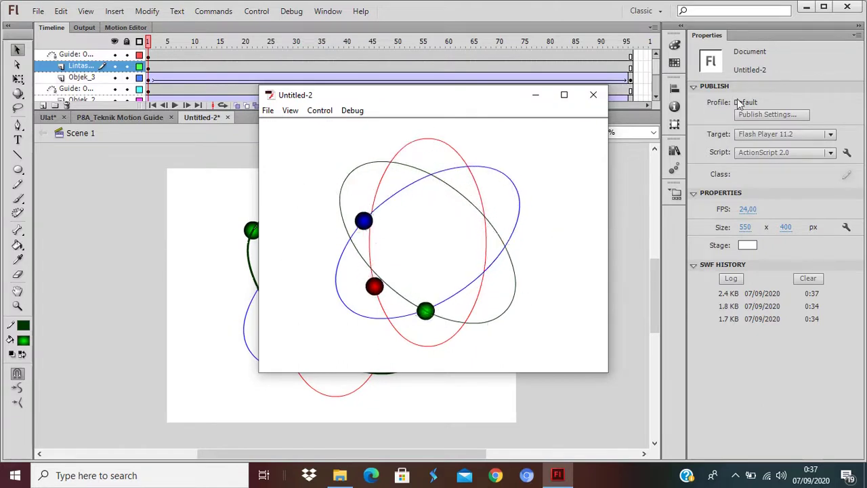
click(590, 98)
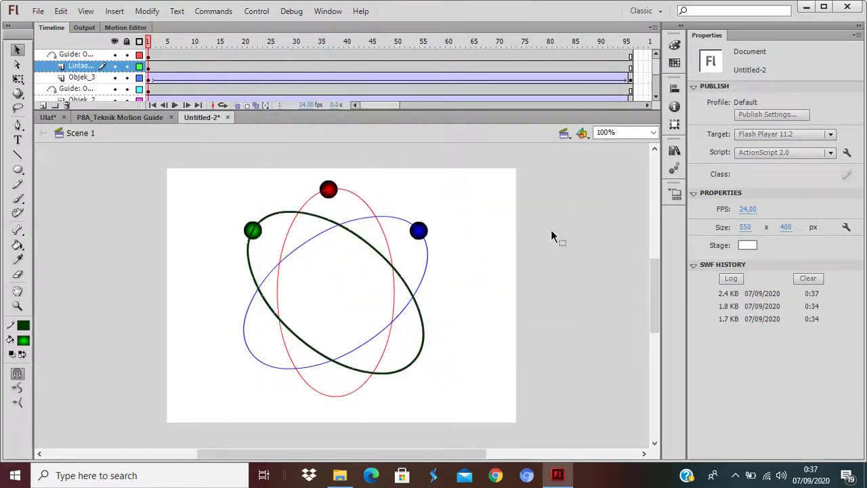